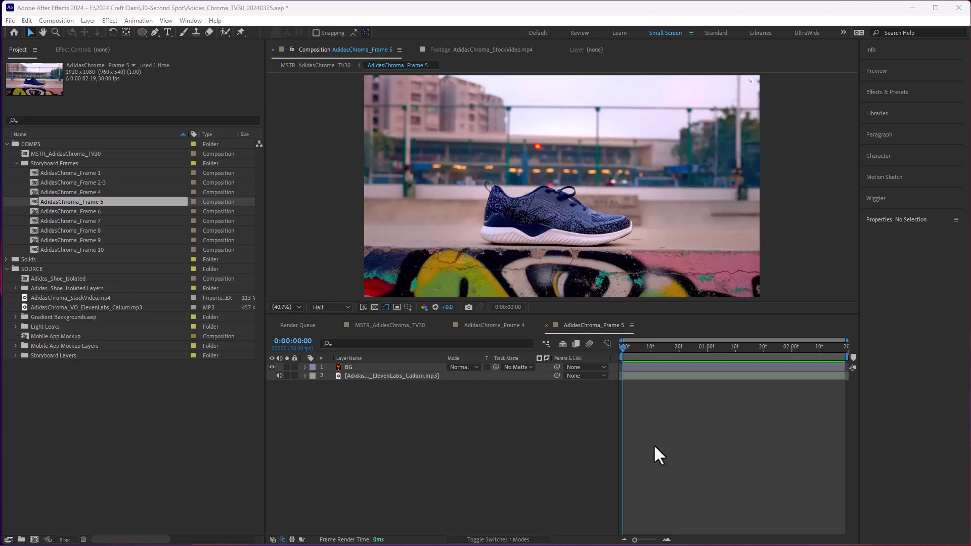
- Open the master render in Media Player, rewind to 0:15 and play it, then close it
{"action": "left_click", "coordinate": [926, 536]}
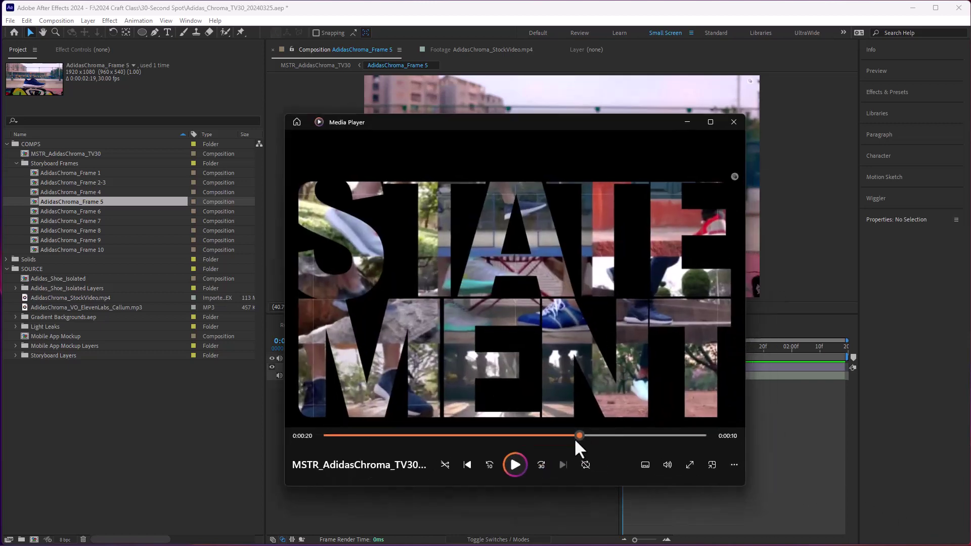
{"action": "left_click_drag", "start_coordinate": [575, 438], "coordinate": [517, 438]}
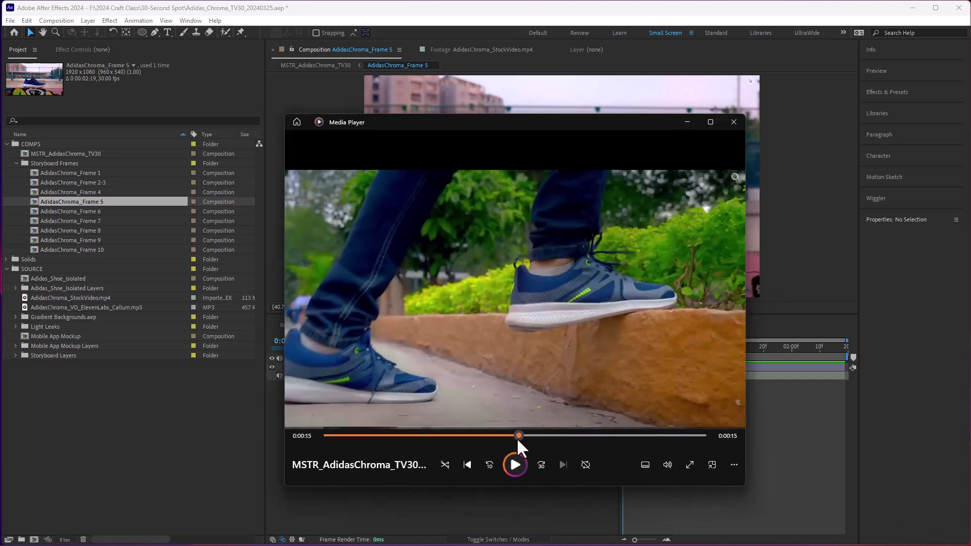
{"action": "left_click", "coordinate": [511, 469]}
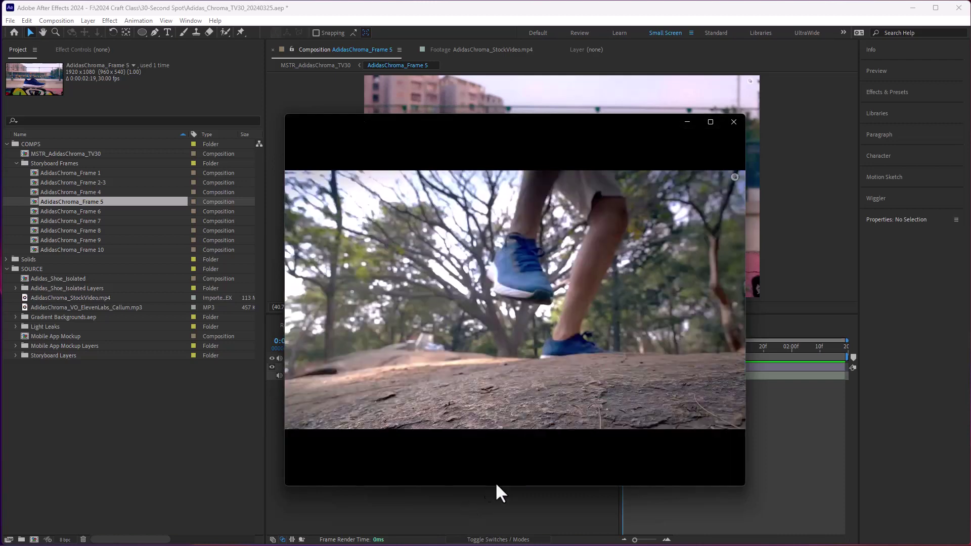
{"action": "left_click", "coordinate": [799, 422]}
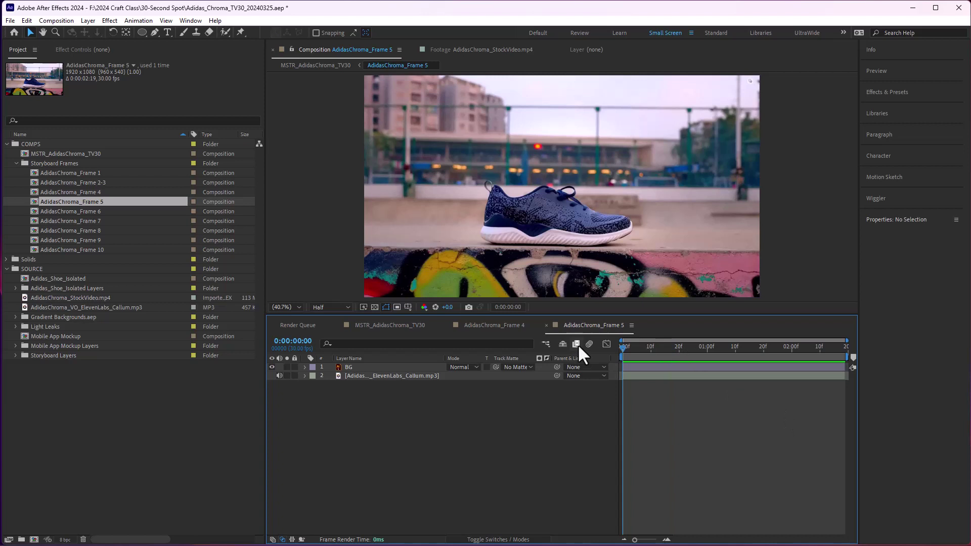
- Preview the Frame 5 comp, then bring the master render back up in Media Player
{"action": "key", "text": "space"}
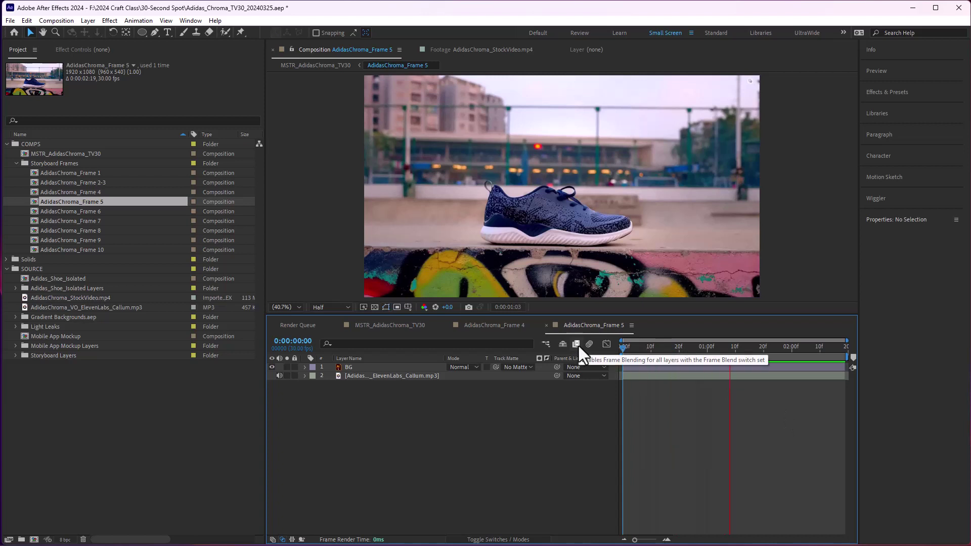
{"action": "key", "text": "space"}
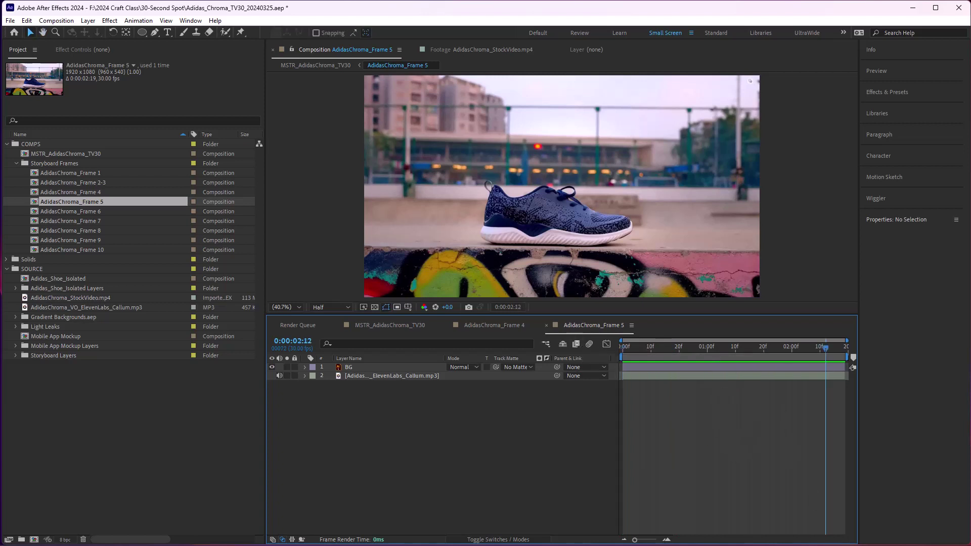
{"action": "key", "text": "alt+Tab"}
- Rewind the reference to the blue-shoe shot, then scrub the Frame 5 comp's opening frames
{"action": "mouse_move", "coordinate": [562, 434]}
{"action": "left_mouse_down"}
{"action": "mouse_move", "coordinate": [520, 433]}
{"action": "mouse_move", "coordinate": [560, 436]}
{"action": "left_mouse_up"}
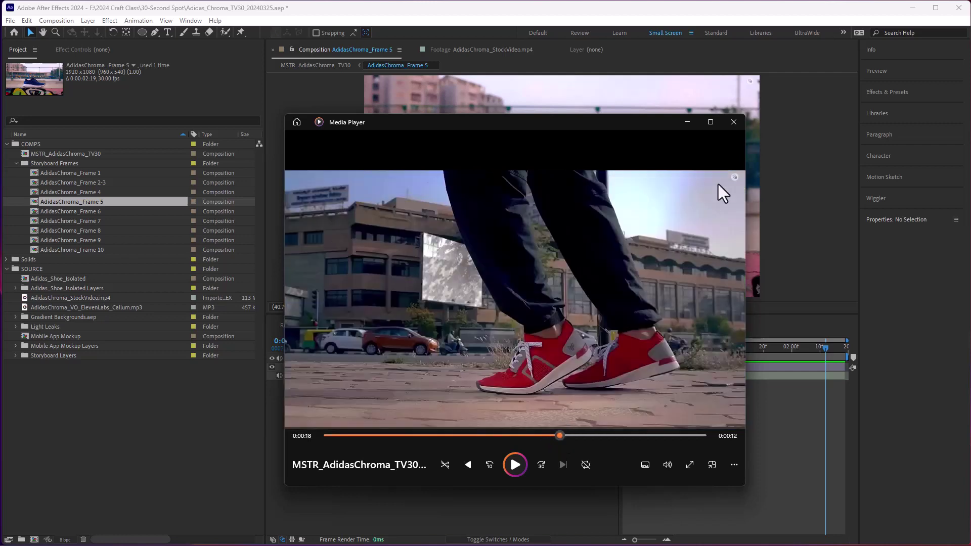
{"action": "left_click_drag", "start_coordinate": [754, 347], "coordinate": [658, 348]}
{"action": "left_click", "coordinate": [662, 348]}
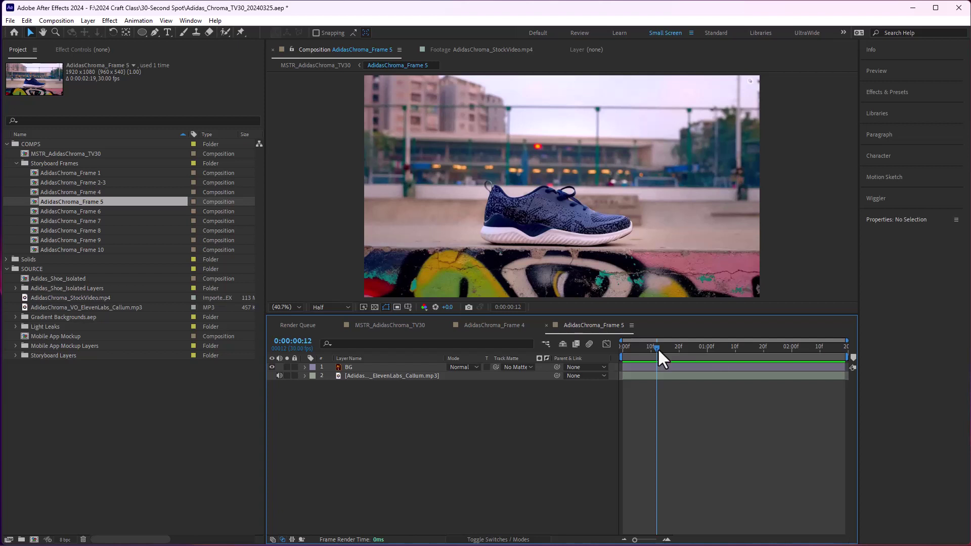
{"action": "left_click_drag", "start_coordinate": [666, 347], "coordinate": [594, 369]}
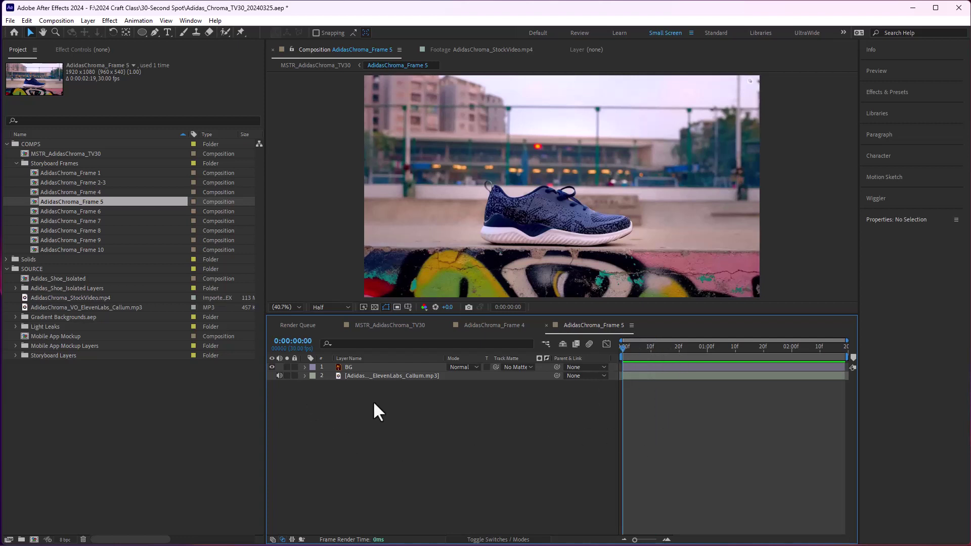
- Hide the BG layer and draw a light-blue circle with the Ellipse tool
{"action": "left_click", "coordinate": [272, 367]}
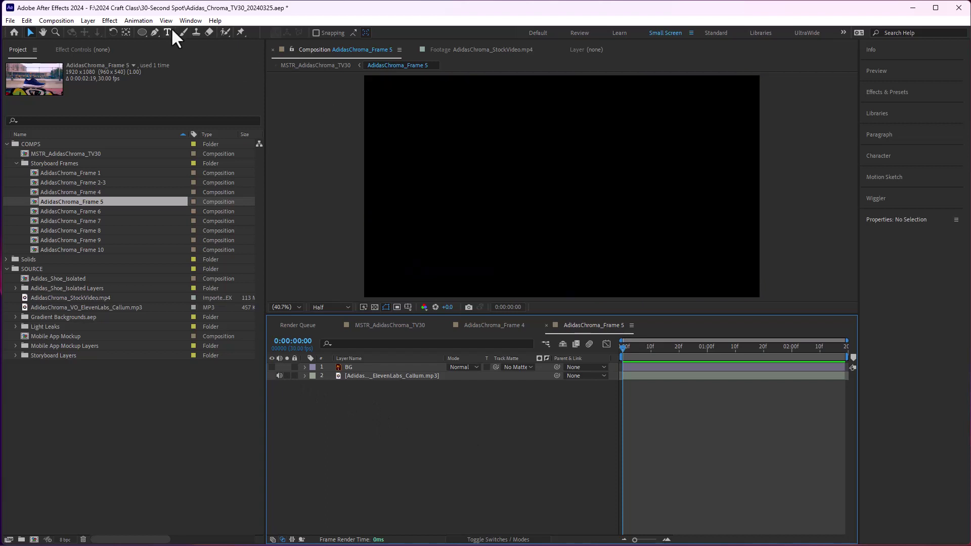
{"action": "left_click", "coordinate": [142, 32]}
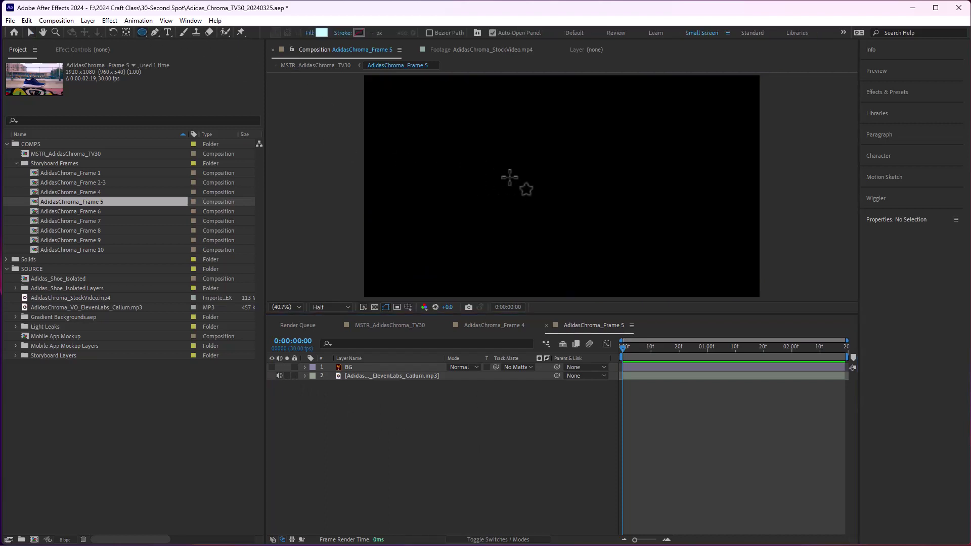
{"action": "mouse_move", "coordinate": [508, 177]}
{"action": "left_mouse_down"}
{"action": "mouse_move", "coordinate": [605, 263]}
{"action": "mouse_move", "coordinate": [603, 235]}
{"action": "mouse_move", "coordinate": [439, 168]}
{"action": "left_mouse_up"}
{"action": "key", "text": "v"}
- Keyframe the circle's Position from 0f to X 1843 at 23f, preview, and pull the end keyframe earlier
{"action": "left_click", "coordinate": [385, 366]}
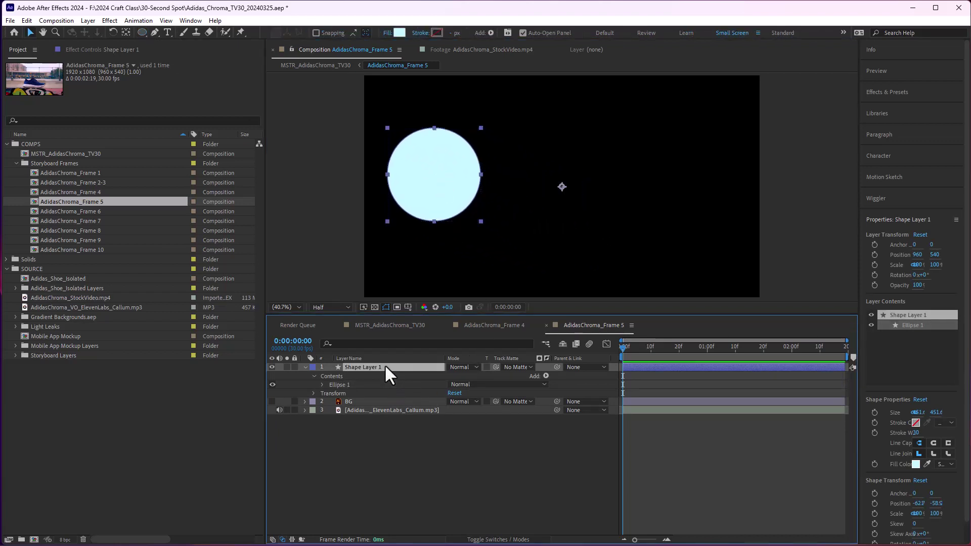
{"action": "key", "text": "p"}
{"action": "left_click", "coordinate": [331, 377]}
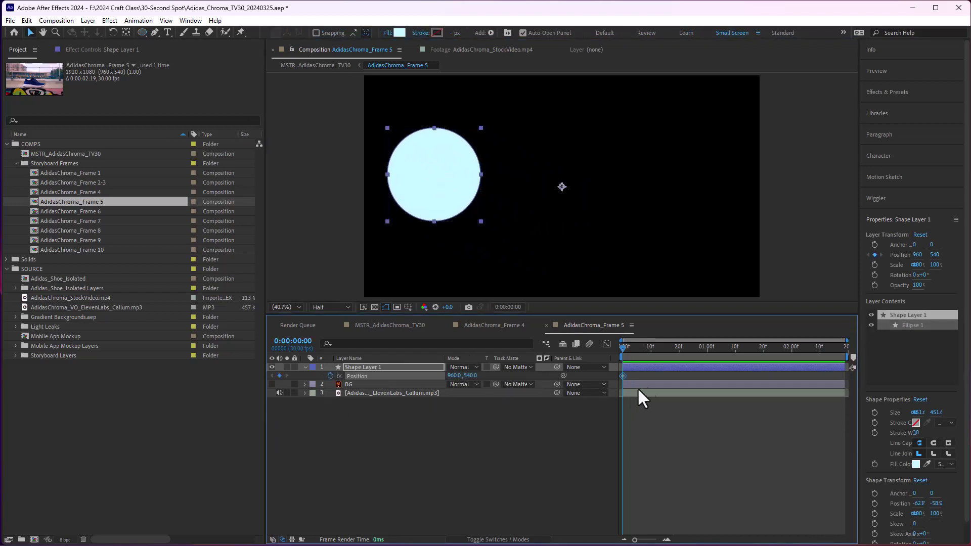
{"action": "left_click_drag", "start_coordinate": [623, 354], "coordinate": [687, 349]}
{"action": "left_click_drag", "start_coordinate": [460, 375], "coordinate": [880, 354]}
{"action": "key", "text": "Home"}
{"action": "key", "text": "space"}
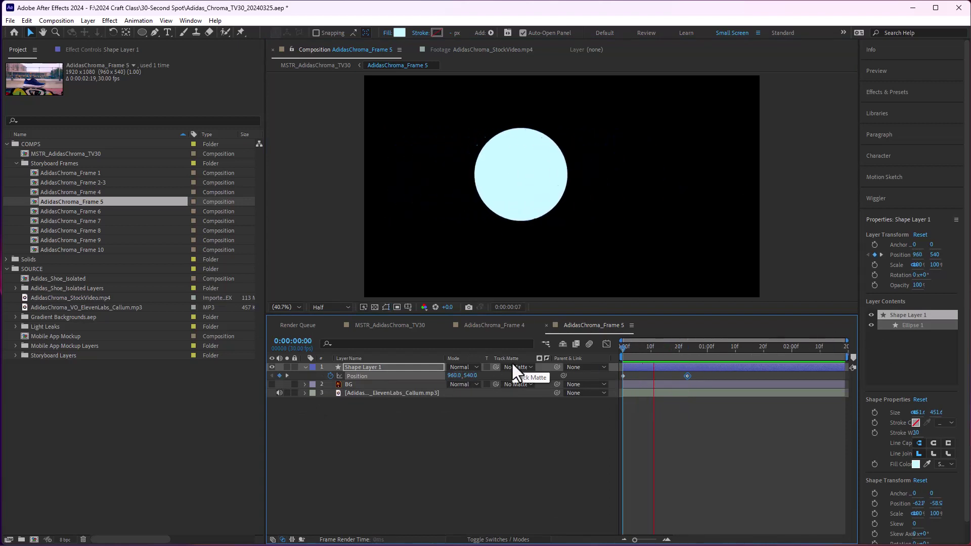
{"action": "left_click_drag", "start_coordinate": [686, 376], "coordinate": [659, 376]}
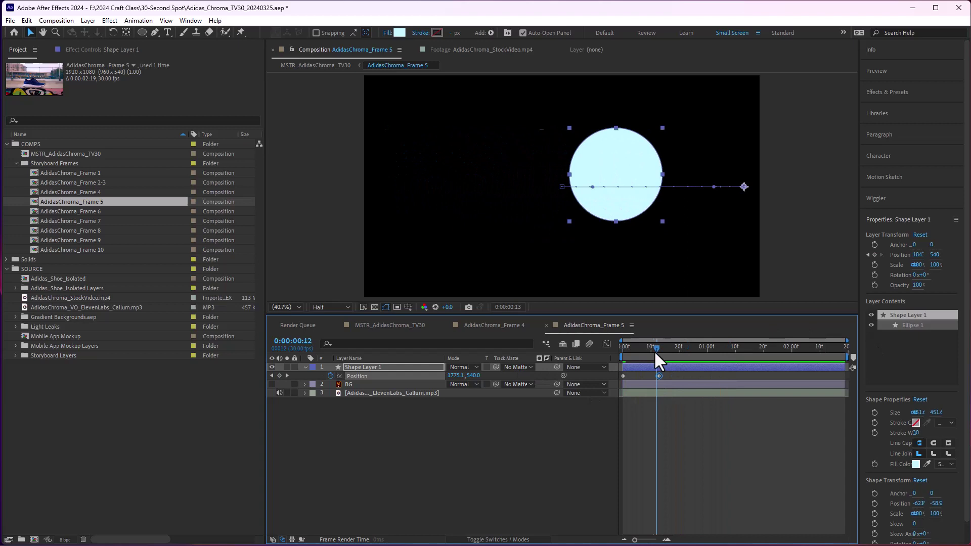
{"action": "key", "text": "space"}
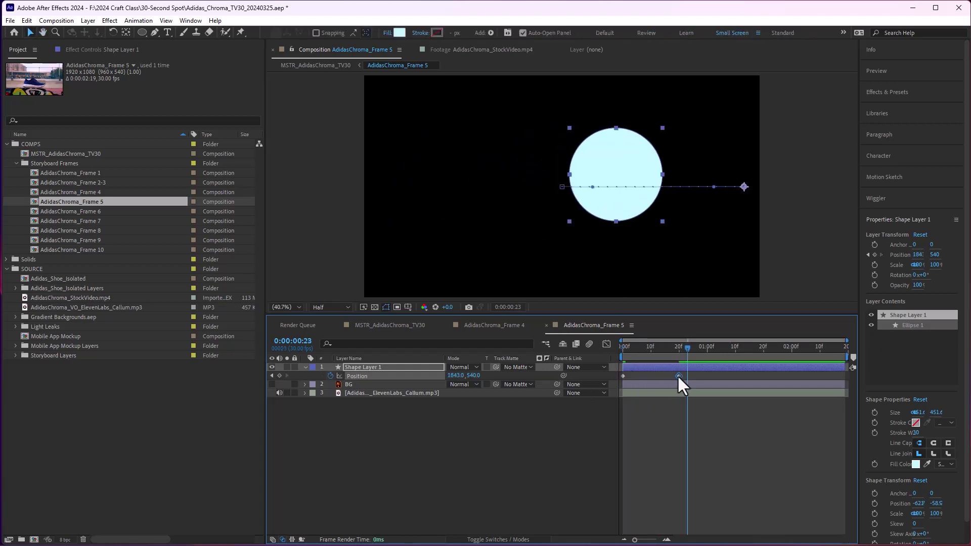
- Add a loopOut(type = "cycle") expression to the circle's Position from the Expression Language menu
{"action": "right_click", "coordinate": [372, 376]}
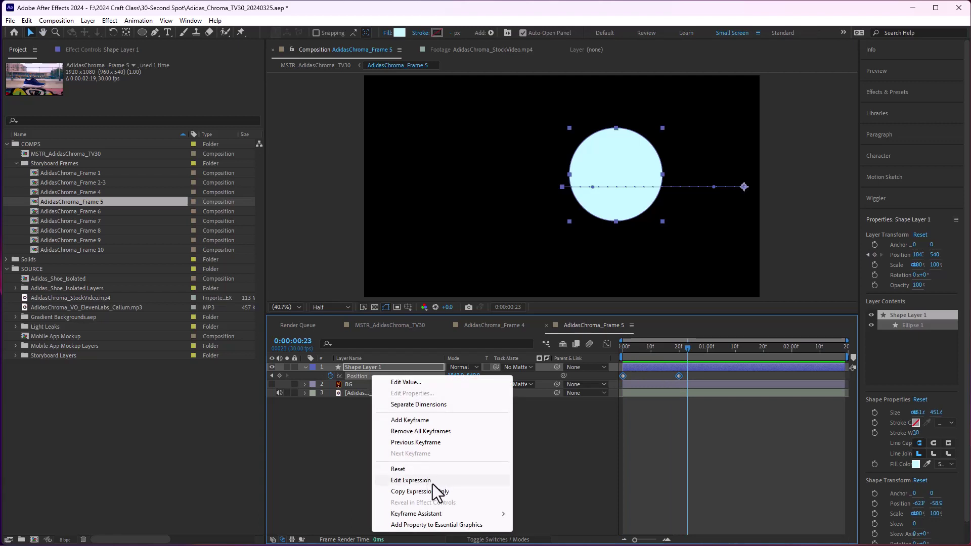
{"action": "left_click", "coordinate": [411, 481]}
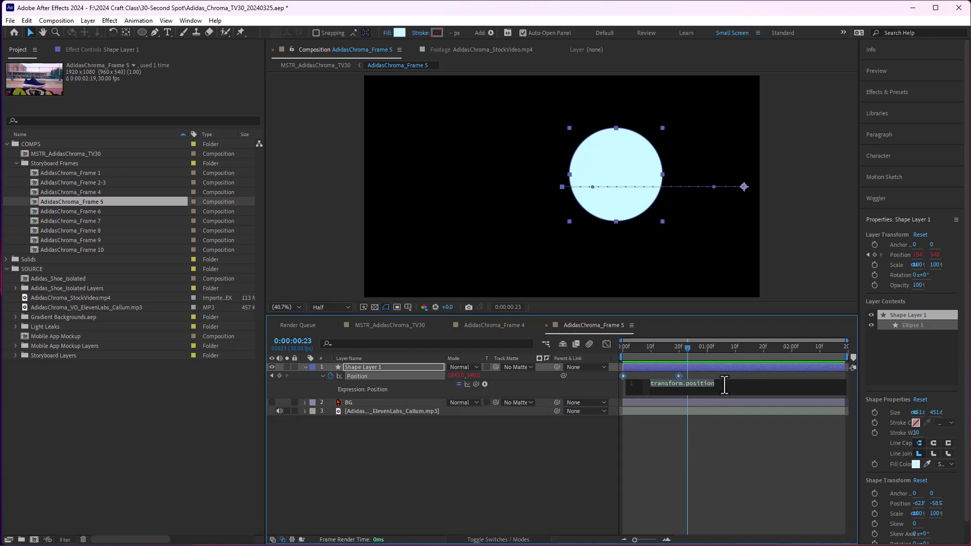
{"action": "left_click", "coordinate": [484, 384]}
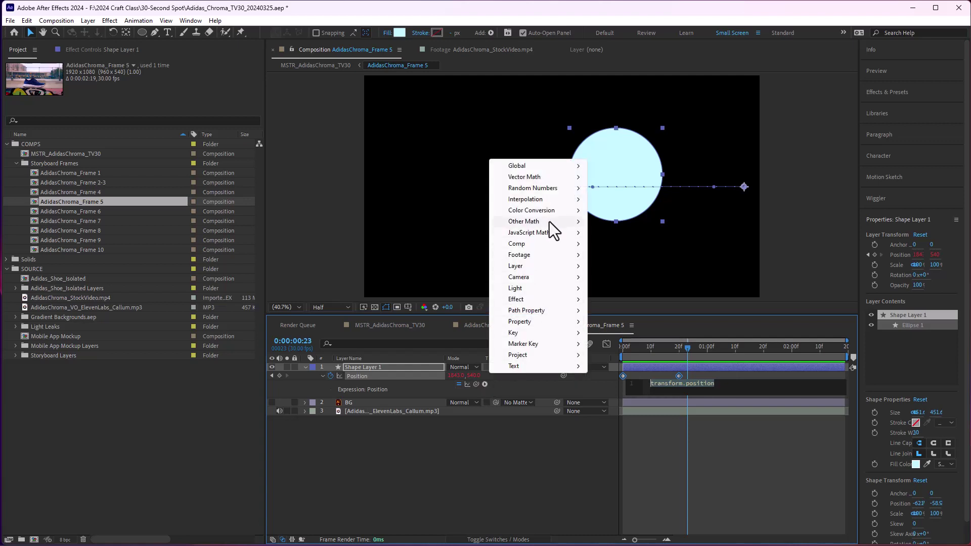
{"action": "mouse_move", "coordinate": [545, 236]}
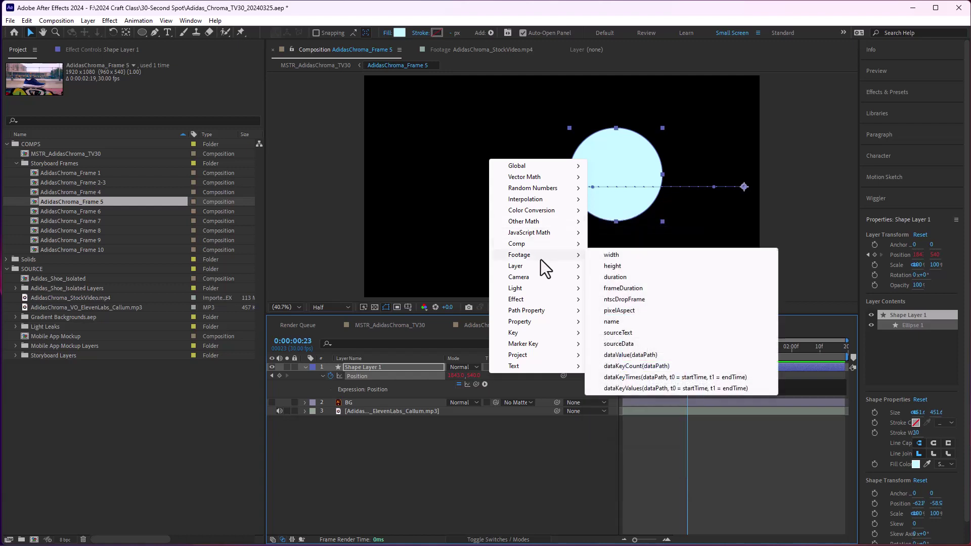
{"action": "mouse_move", "coordinate": [530, 190]}
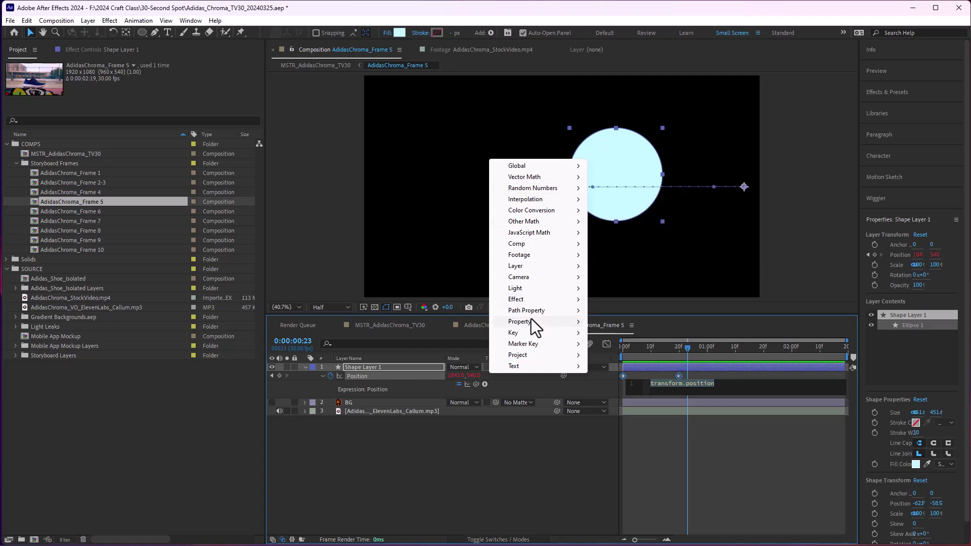
{"action": "mouse_move", "coordinate": [532, 319]}
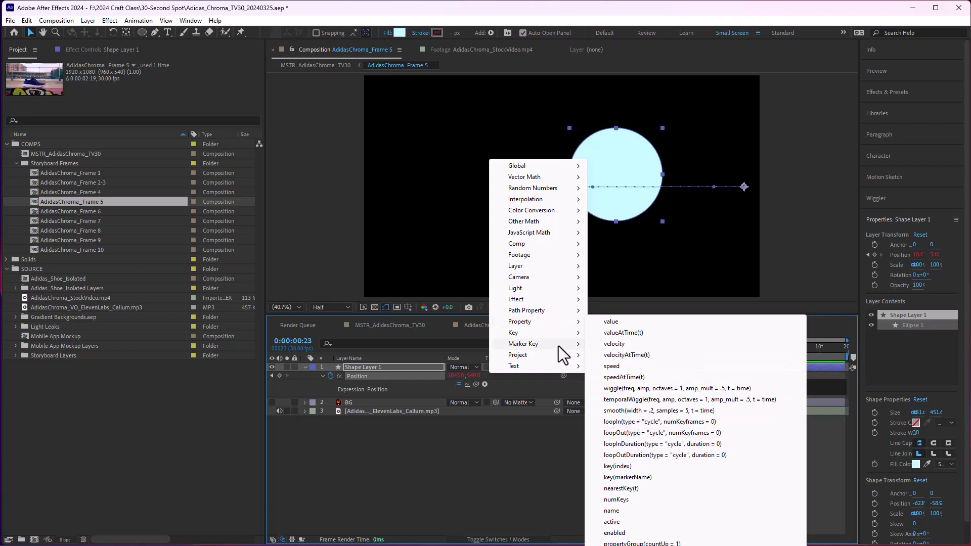
{"action": "left_click", "coordinate": [642, 434]}
- Commit the expression, preview the loop, and shift the end Position keyframe to about 10f
{"action": "left_click", "coordinate": [696, 445]}
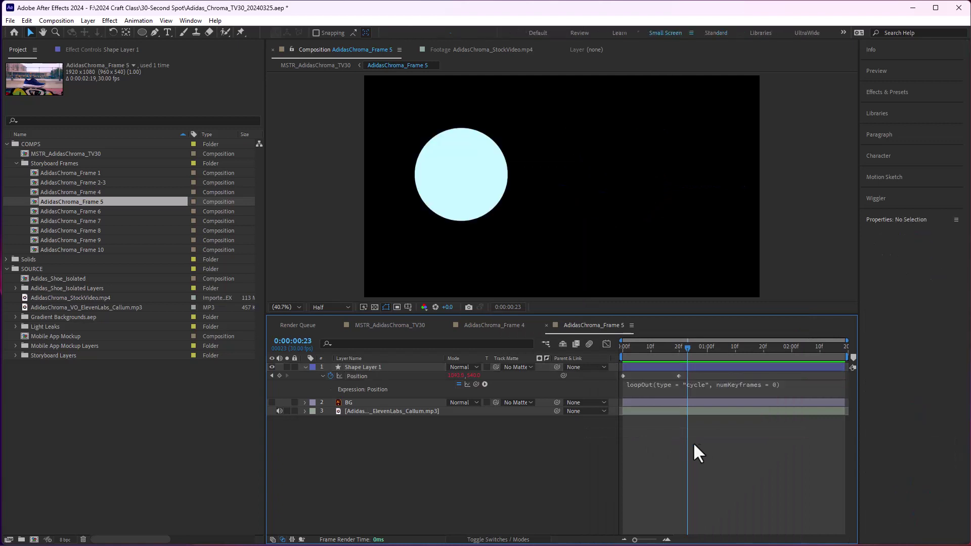
{"action": "key", "text": "space"}
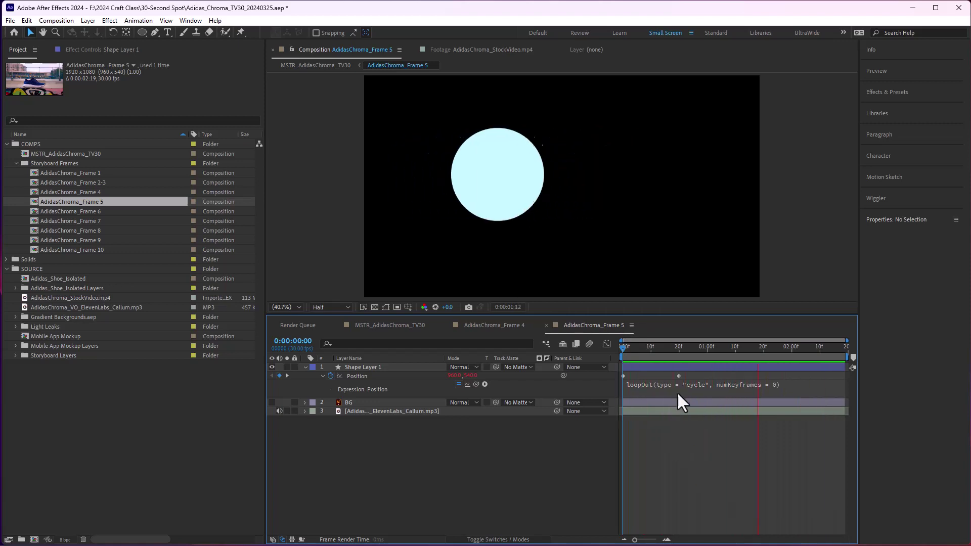
{"action": "mouse_move", "coordinate": [680, 378]}
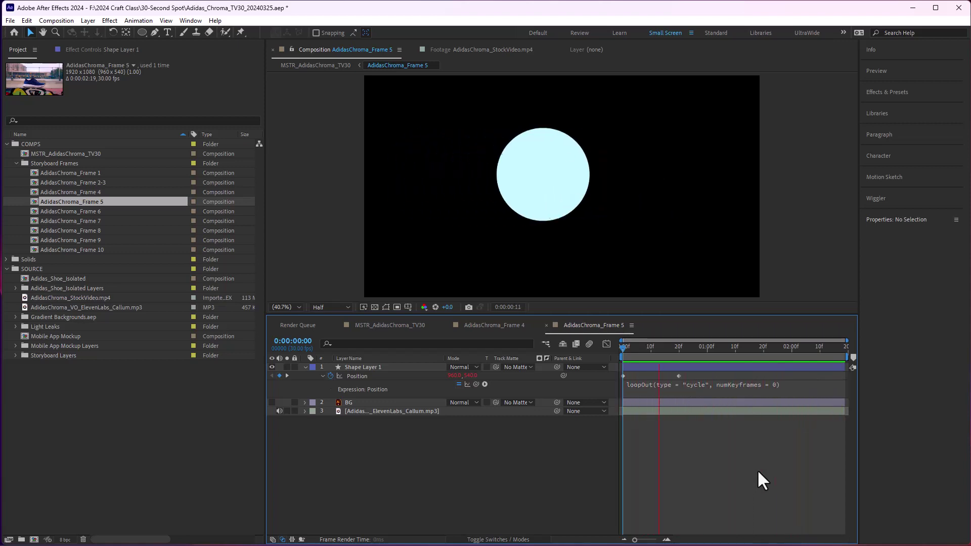
{"action": "key", "text": "space"}
{"action": "left_click_drag", "start_coordinate": [678, 375], "coordinate": [651, 375]}
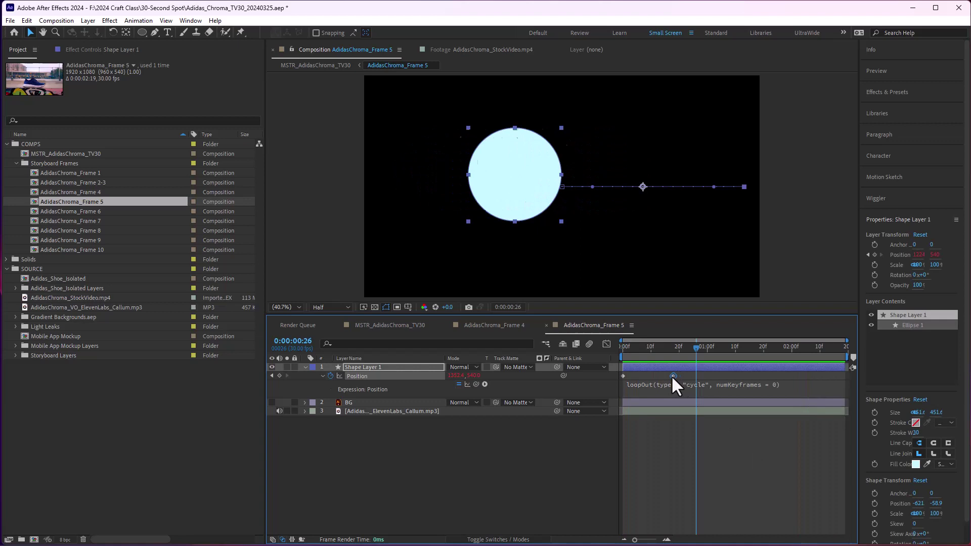
{"action": "key", "text": "Home"}
{"action": "key", "text": "space"}
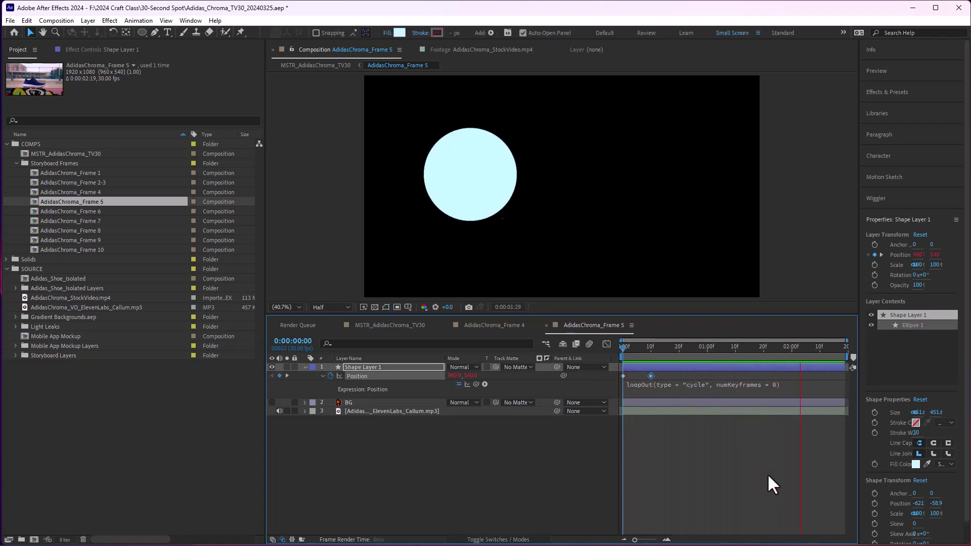
{"action": "key", "text": "space"}
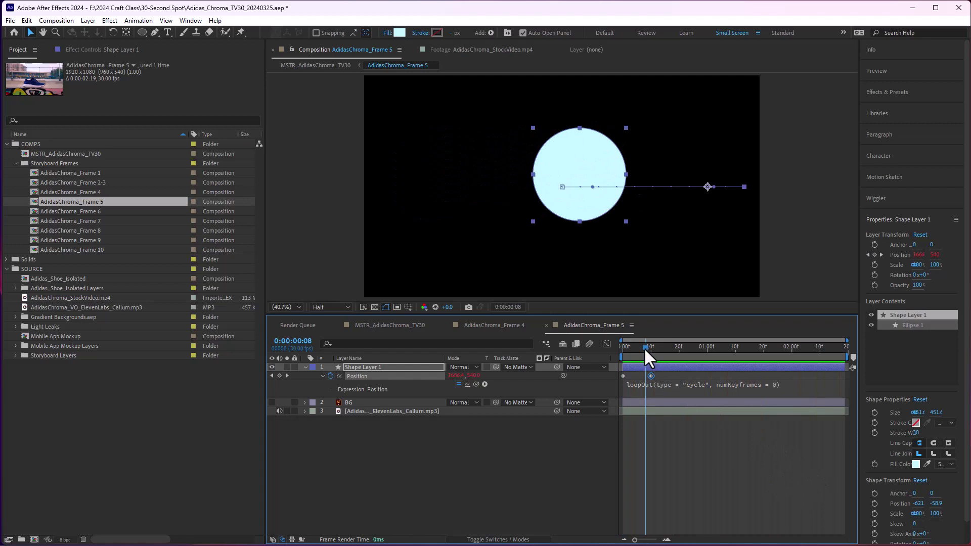
- Change the Position expression's loopOut type from "cycle" to "pingpong"
{"action": "left_click_drag", "start_coordinate": [644, 347], "coordinate": [678, 376]}
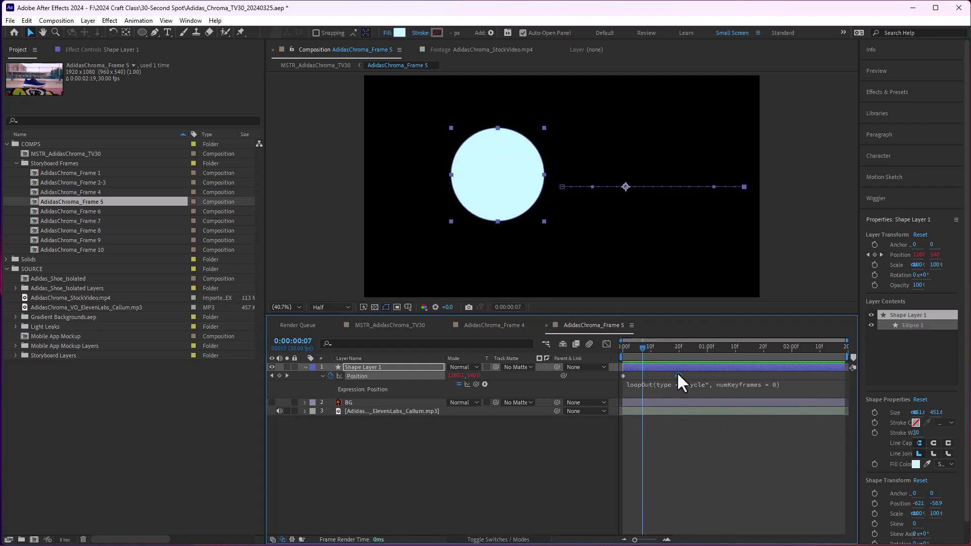
{"action": "left_click", "coordinate": [693, 385]}
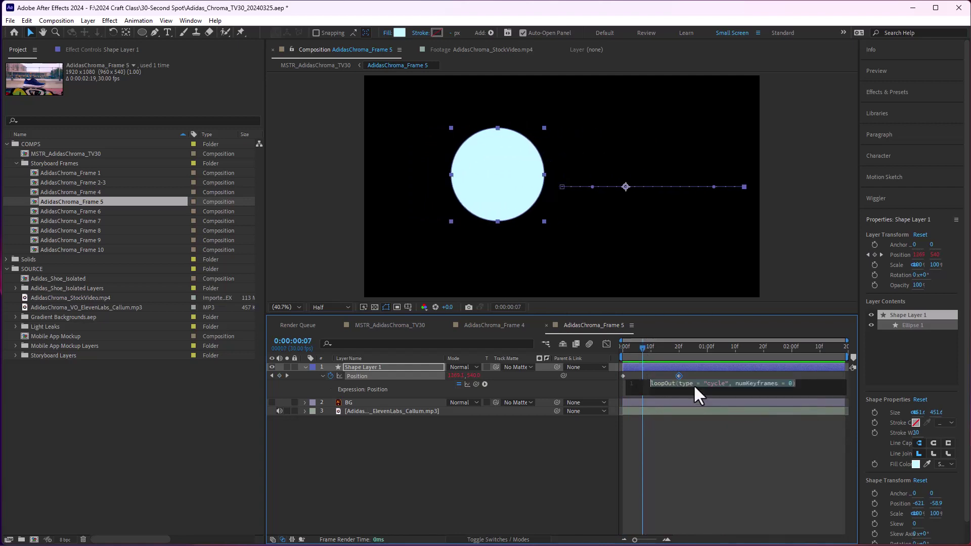
{"action": "left_click", "coordinate": [714, 383]}
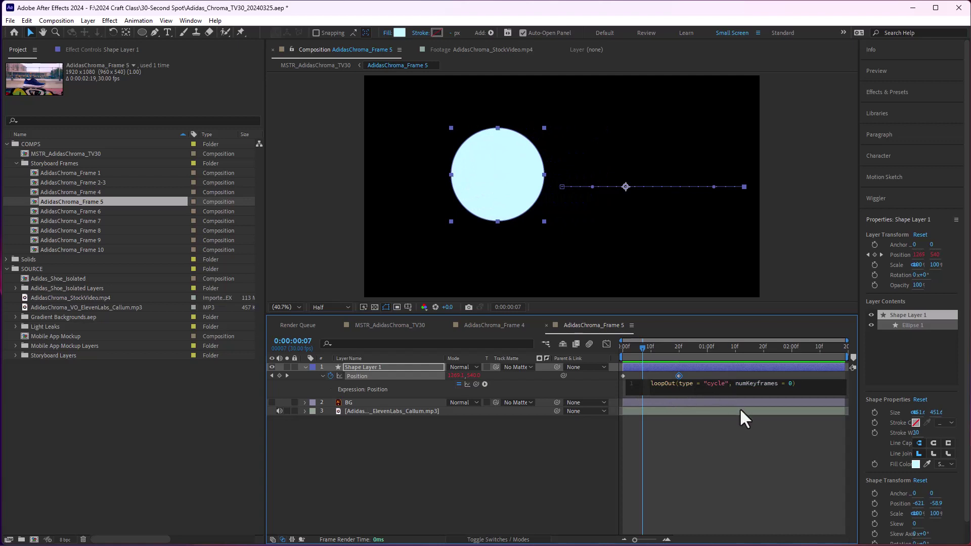
{"action": "key", "text": "BackSpace"}
{"action": "key", "text": "BackSpace"}
{"action": "key", "text": "BackSpace"}
{"action": "key", "text": "BackSpace"}
{"action": "key", "text": "BackSpace"}
{"action": "type", "text": "pi"}
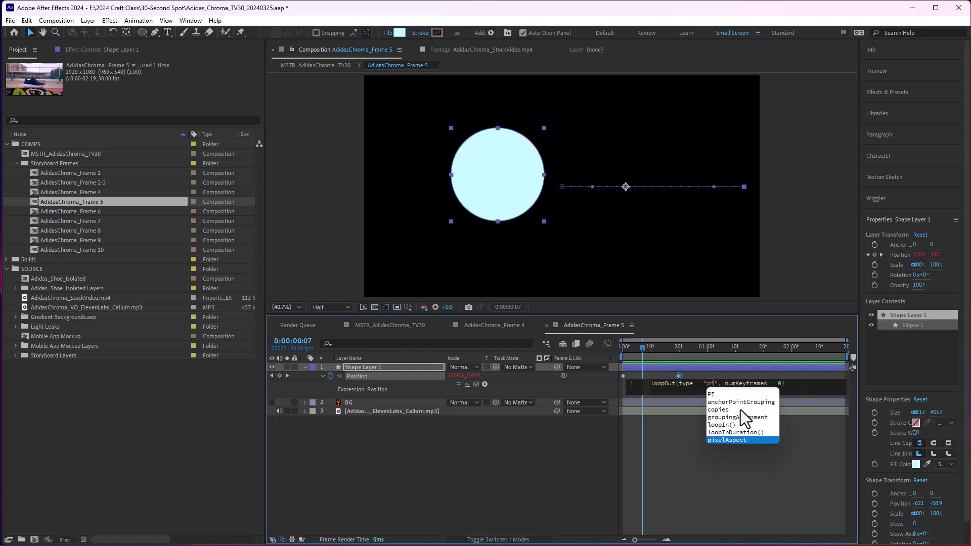
{"action": "type", "text": "ngpog"}
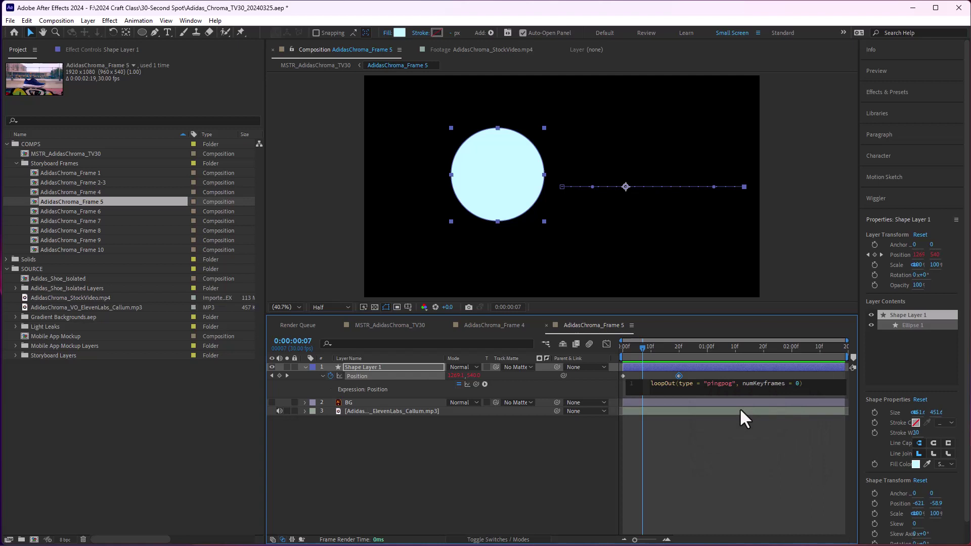
{"action": "key", "text": "Left"}
{"action": "type", "text": "n"}
{"action": "left_click", "coordinate": [765, 445]}
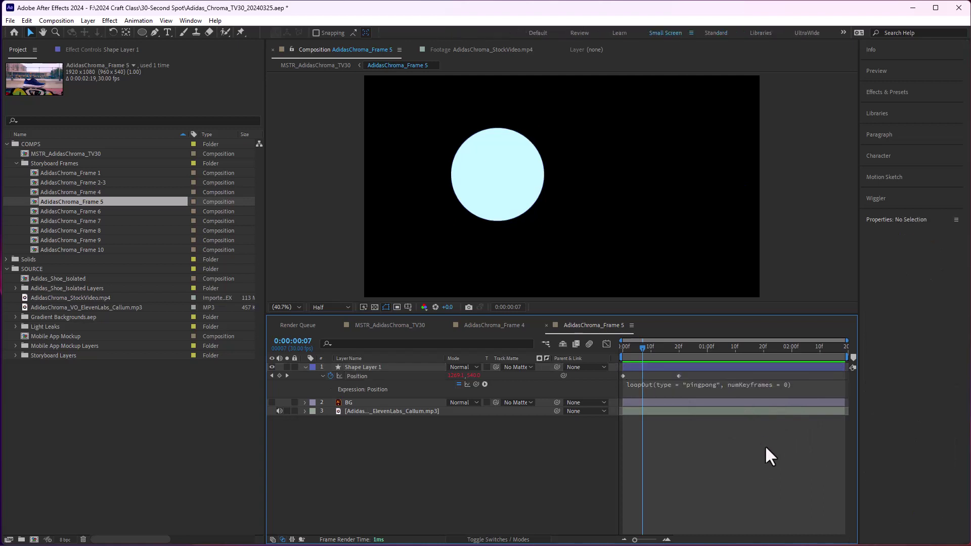
- Move the second Position keyframe to about 12f and preview the pingpong motion
{"action": "key", "text": "space"}
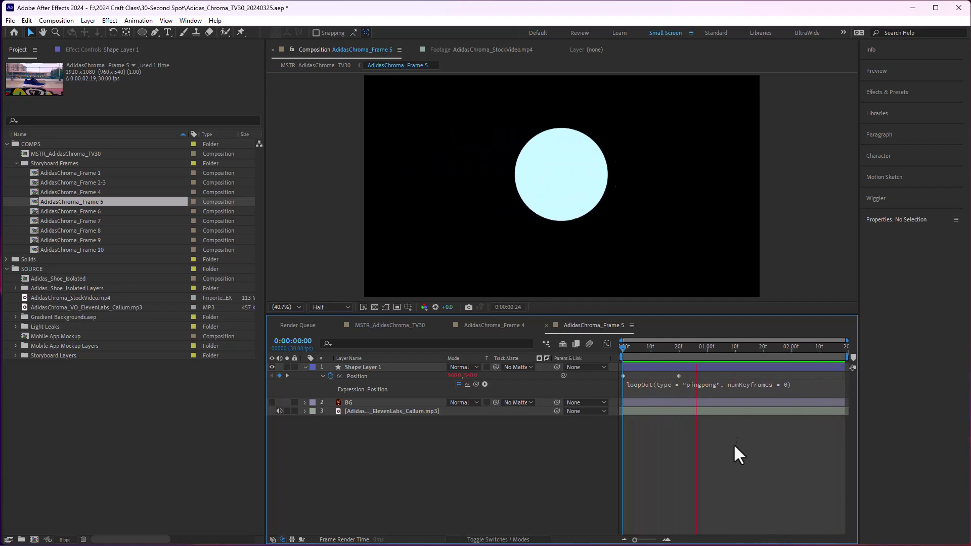
{"action": "left_click_drag", "start_coordinate": [678, 376], "coordinate": [656, 375]}
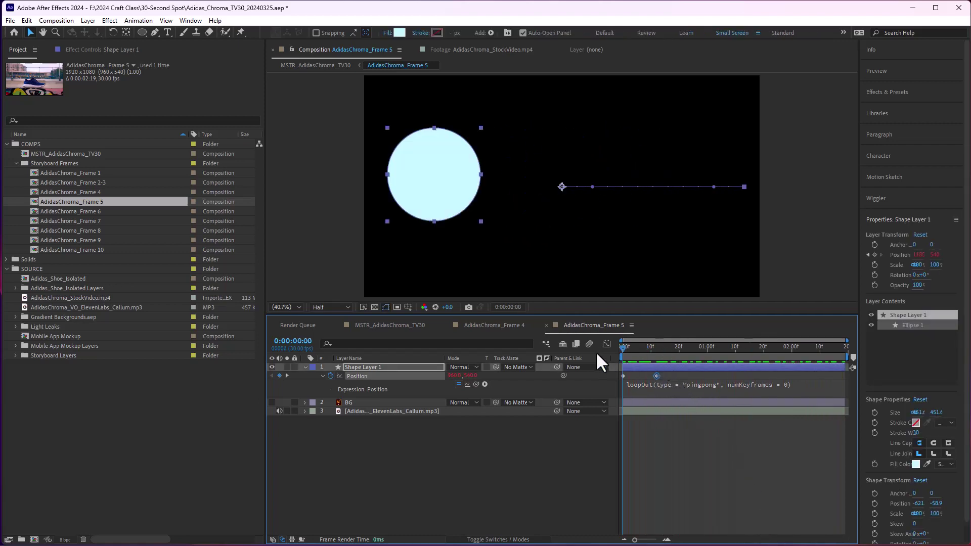
{"action": "key", "text": "space"}
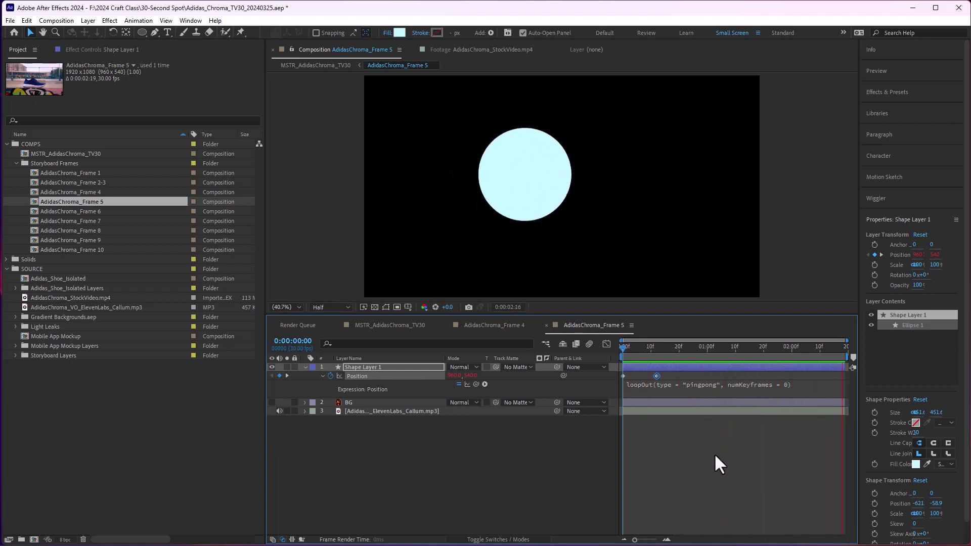
- Apply Easy Ease to the Position keyframes in the speed graph and raise influence to 100%
{"action": "left_click_drag", "start_coordinate": [649, 348], "coordinate": [626, 348]}
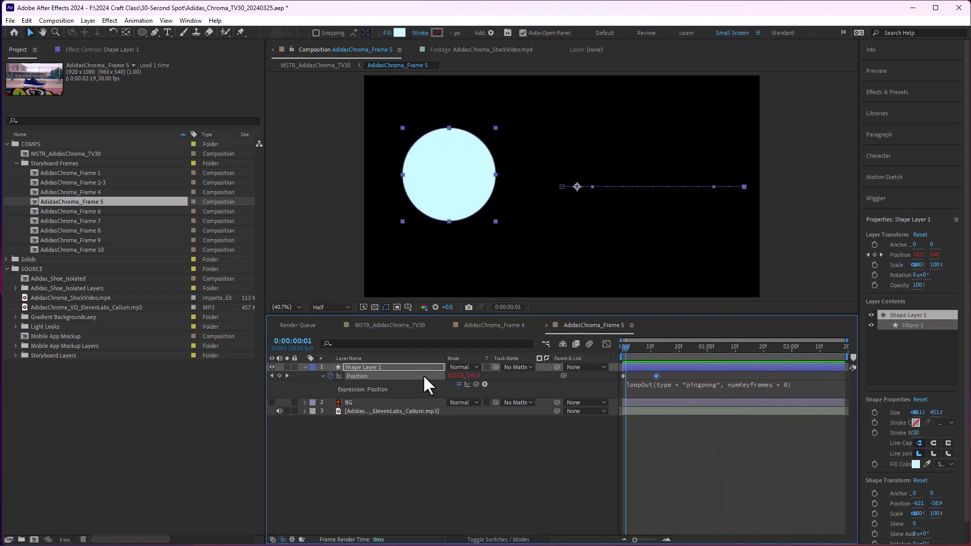
{"action": "left_click", "coordinate": [607, 344]}
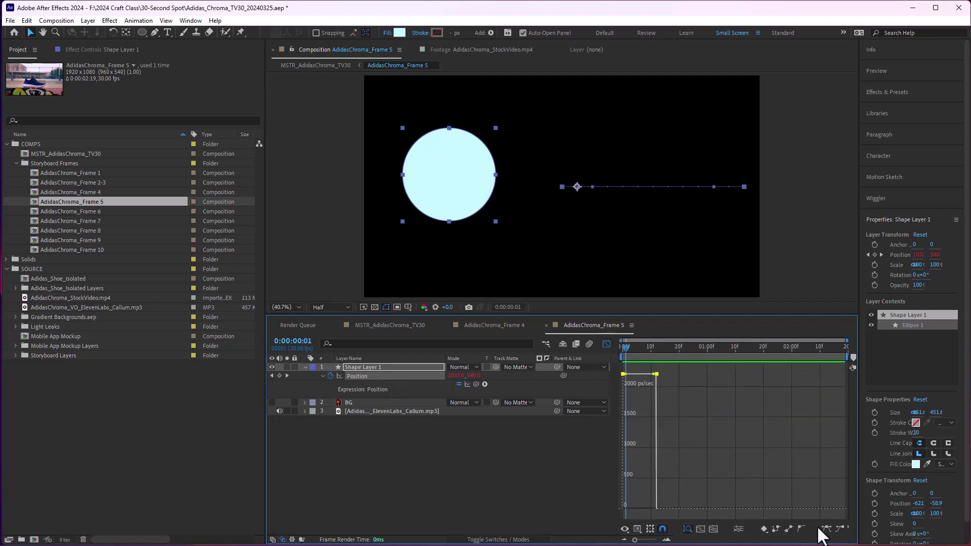
{"action": "left_click", "coordinate": [826, 529]}
{"action": "left_click_drag", "start_coordinate": [646, 509], "coordinate": [636, 511]}
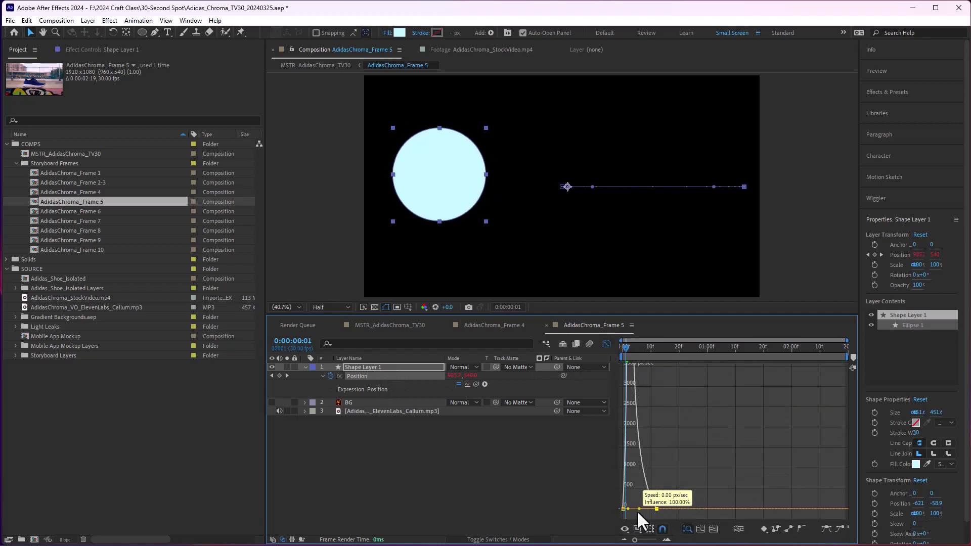
{"action": "key", "text": "space"}
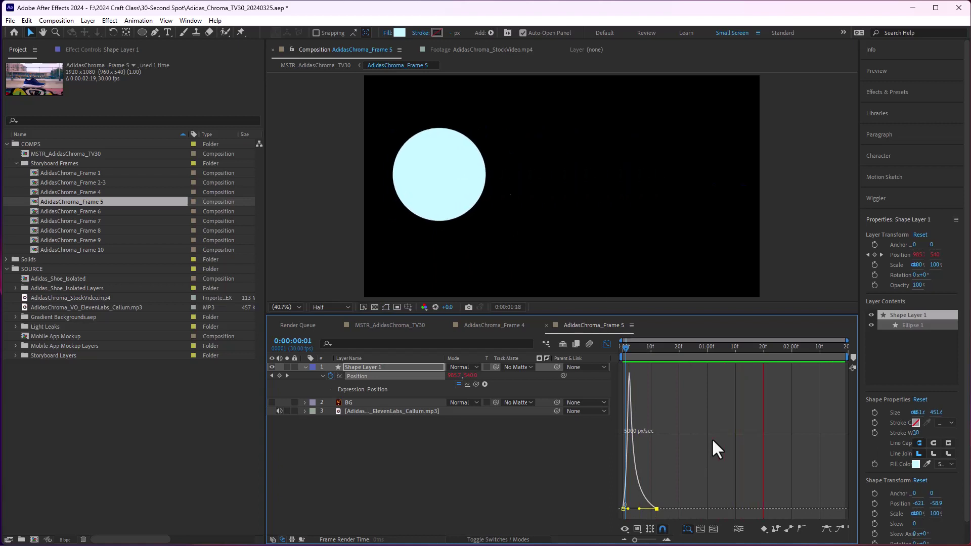
{"action": "left_click_drag", "start_coordinate": [629, 509], "coordinate": [636, 508]}
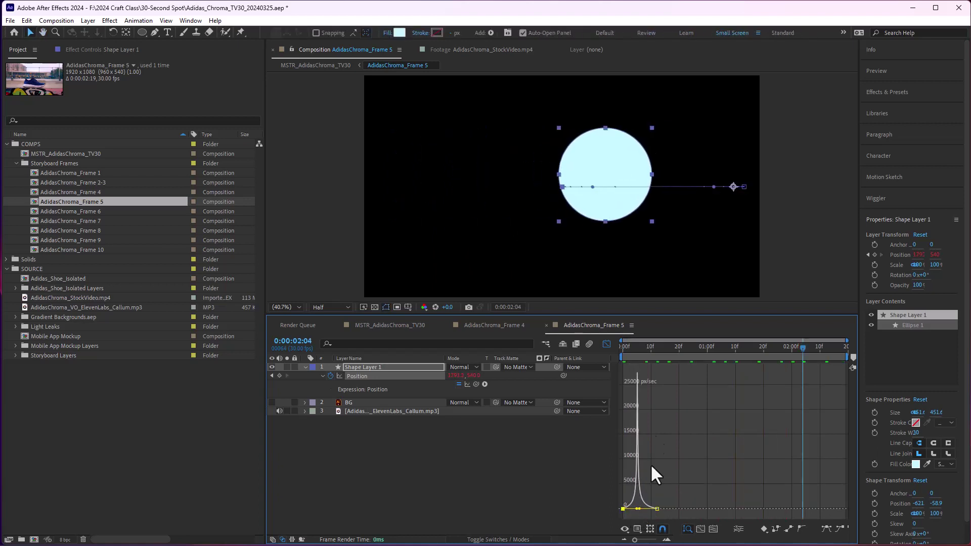
{"action": "key", "text": "Home"}
{"action": "key", "text": "space"}
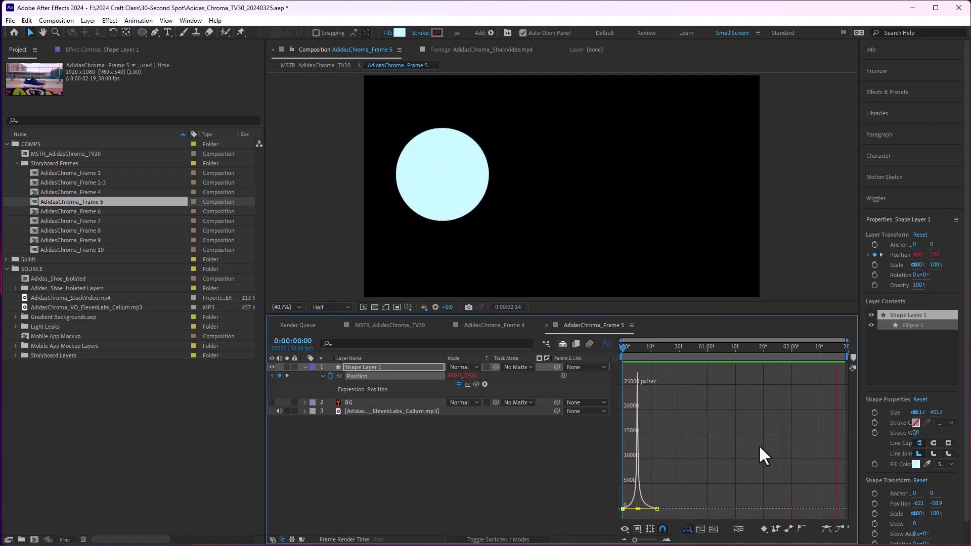
- Leave the Graph Editor and delete Shape Layer 1 from the comp
{"action": "left_click", "coordinate": [606, 344]}
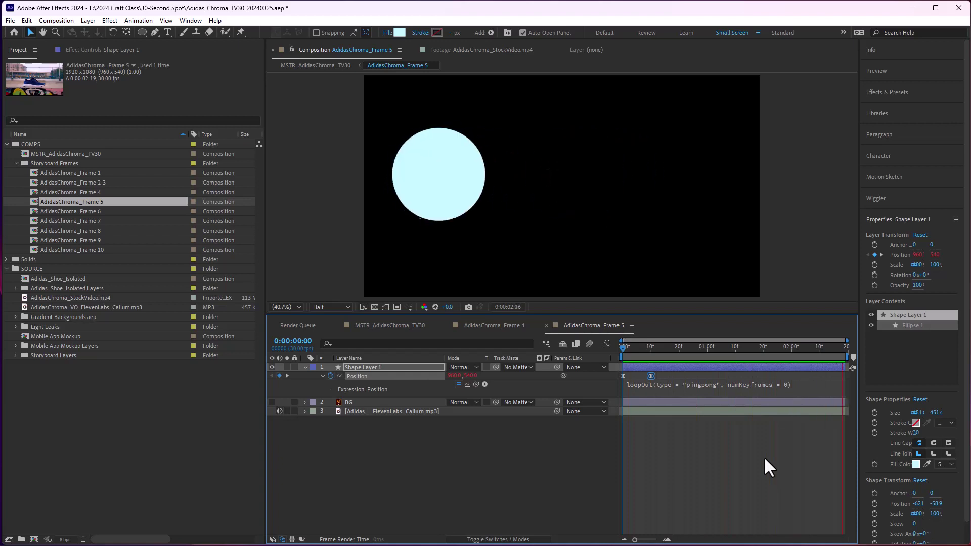
{"action": "key", "text": "space"}
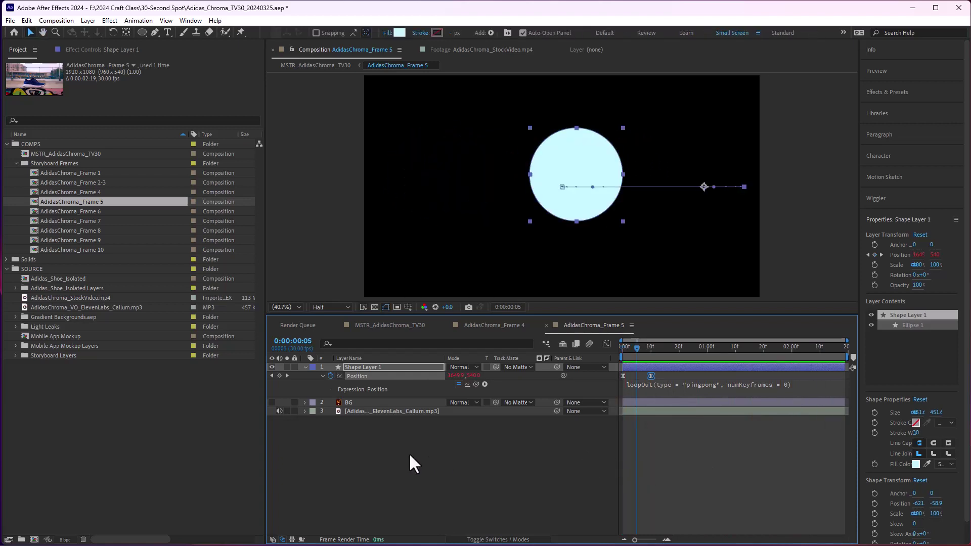
{"action": "left_click", "coordinate": [381, 367]}
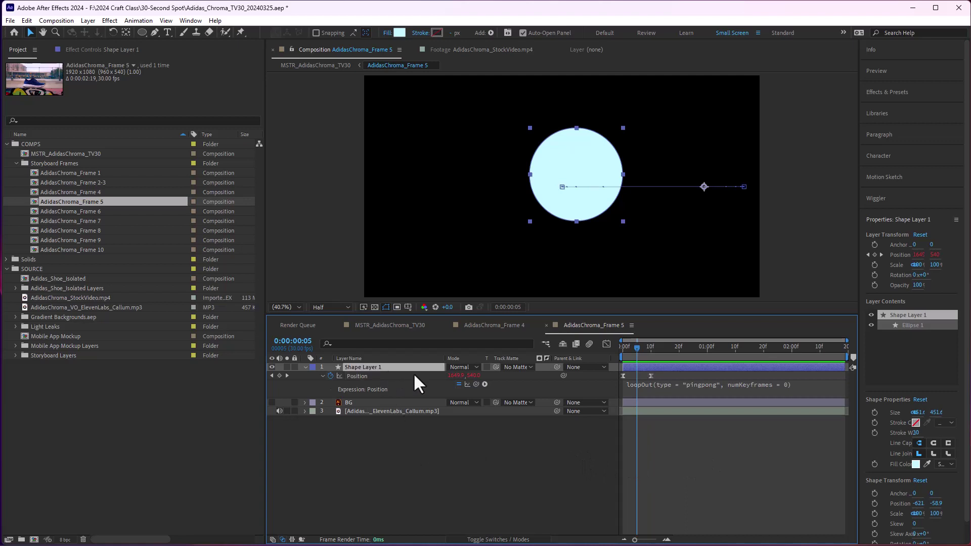
{"action": "key", "text": "Delete"}
- Show BG again and overlay-edit a blue-shoe range of AdidasChroma_StockVideo.mp4 at the comp start
{"action": "left_click", "coordinate": [272, 367]}
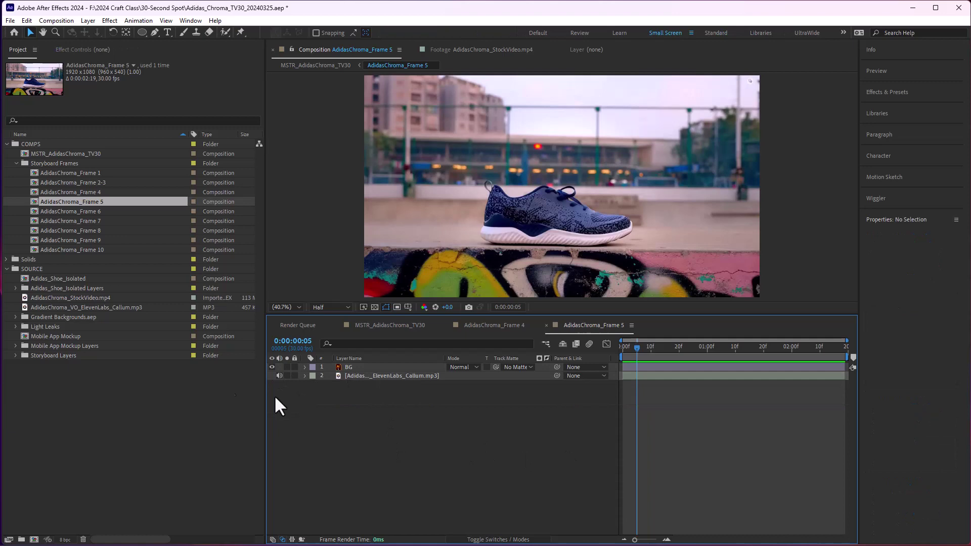
{"action": "double_click", "coordinate": [102, 298]}
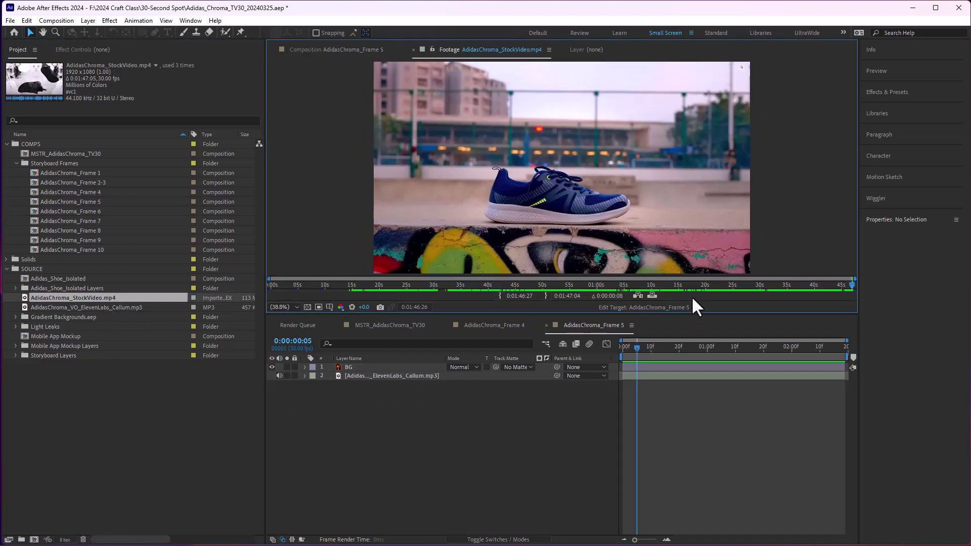
{"action": "left_click_drag", "start_coordinate": [850, 283], "coordinate": [849, 284]}
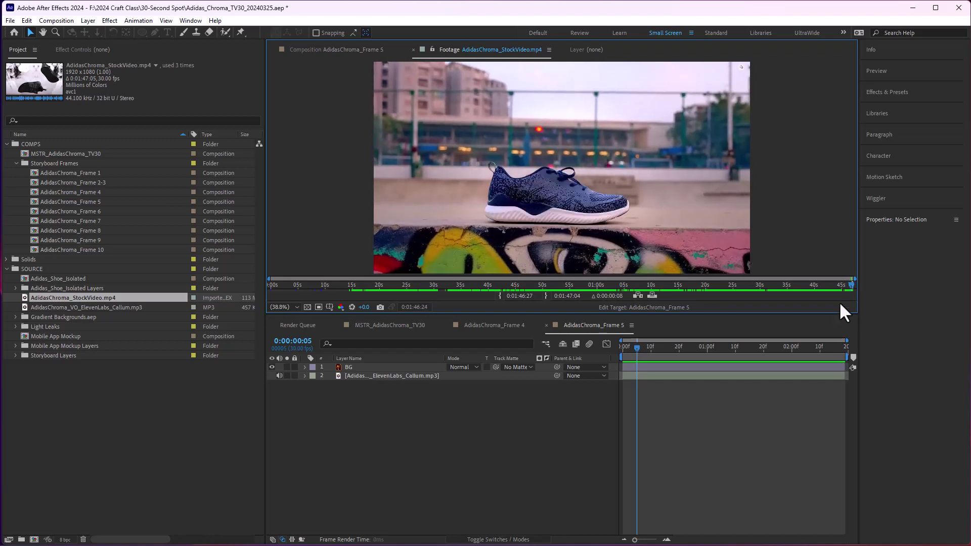
{"action": "left_click", "coordinate": [606, 350]}
{"action": "key", "text": "Home"}
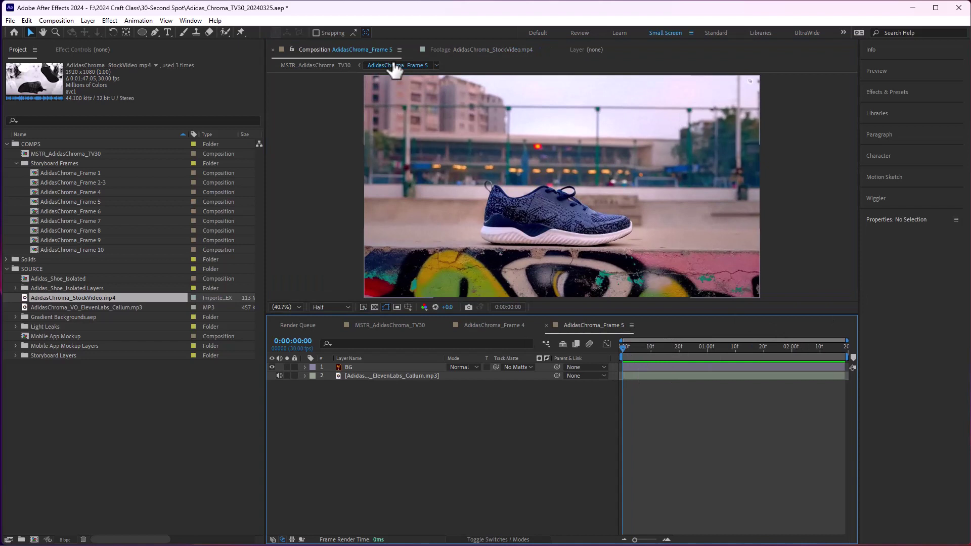
{"action": "left_click", "coordinate": [449, 52]}
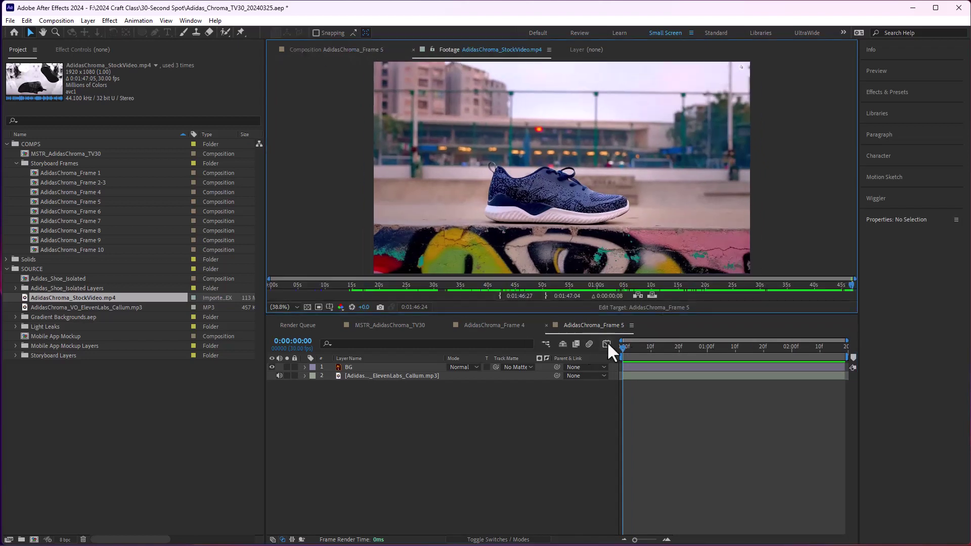
{"action": "left_click", "coordinate": [652, 295]}
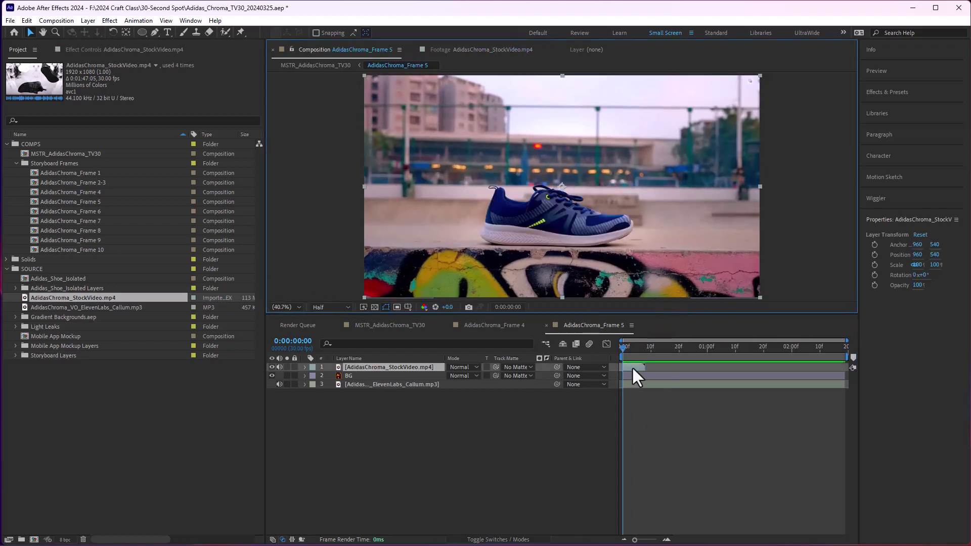
- Extend the stock clip's out point and preview it in the comp
{"action": "mouse_move", "coordinate": [630, 366]}
{"action": "left_mouse_down"}
{"action": "mouse_move", "coordinate": [649, 367]}
{"action": "mouse_move", "coordinate": [624, 373]}
{"action": "mouse_move", "coordinate": [632, 347]}
{"action": "mouse_move", "coordinate": [651, 353]}
{"action": "mouse_move", "coordinate": [620, 356]}
{"action": "mouse_move", "coordinate": [648, 367]}
{"action": "mouse_move", "coordinate": [645, 354]}
{"action": "mouse_move", "coordinate": [618, 354]}
{"action": "mouse_move", "coordinate": [630, 363]}
{"action": "mouse_move", "coordinate": [651, 347]}
{"action": "mouse_move", "coordinate": [626, 350]}
{"action": "left_mouse_up"}
{"action": "left_click", "coordinate": [626, 351]}
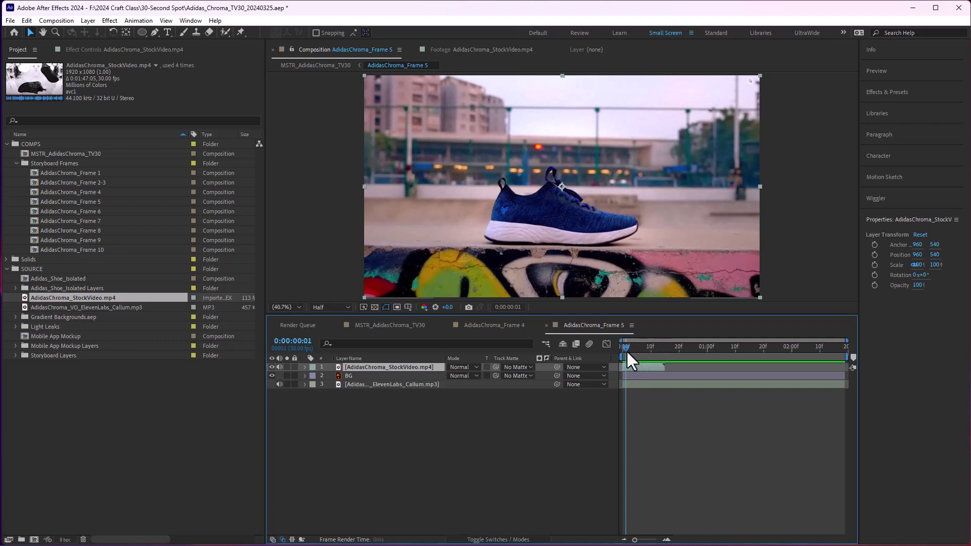
{"action": "key", "text": "space"}
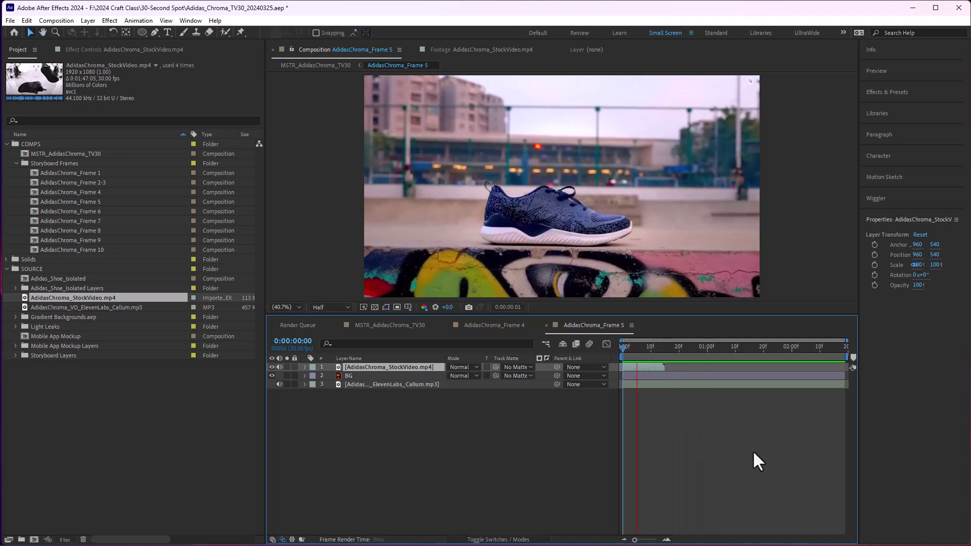
{"action": "key", "text": "space"}
- Hide the BG layer and preview where the stock clip ends into black
{"action": "left_click", "coordinate": [365, 376]}
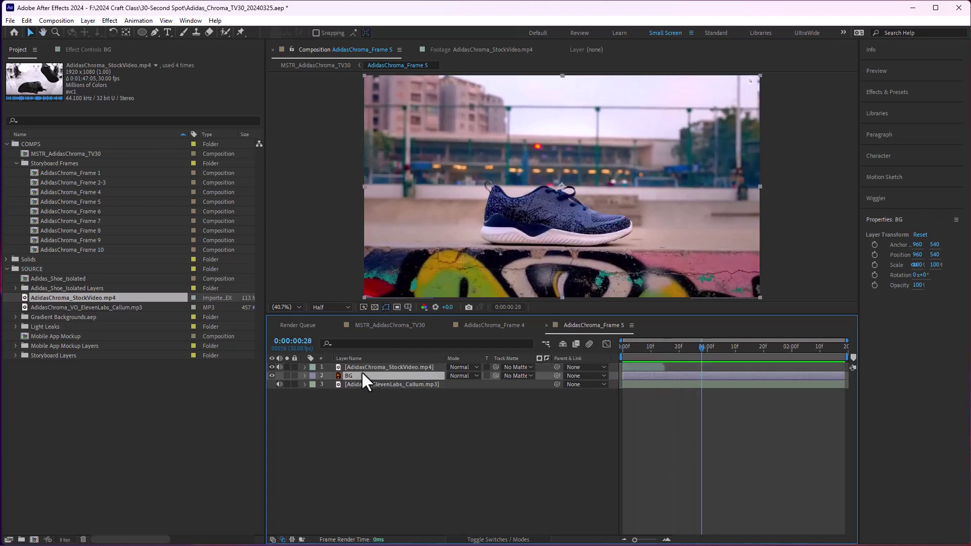
{"action": "left_click", "coordinate": [271, 376]}
{"action": "key", "text": "space"}
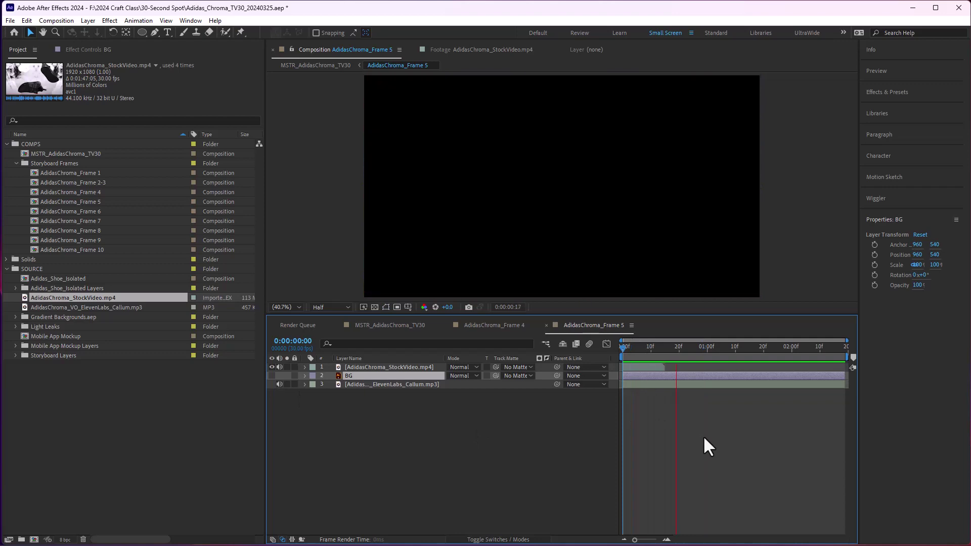
{"action": "left_click_drag", "start_coordinate": [634, 342], "coordinate": [664, 354]}
{"action": "key", "text": "space"}
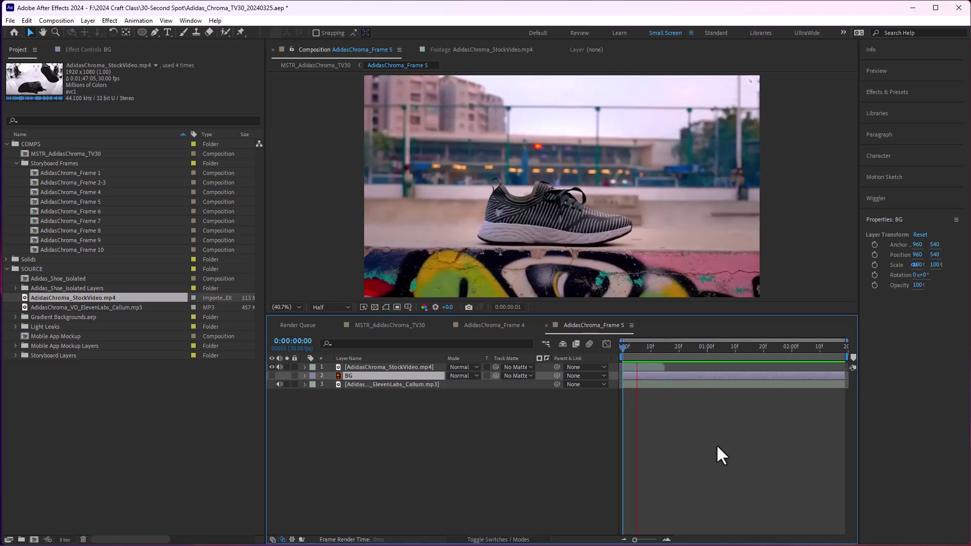
{"action": "key", "text": "Home"}
{"action": "left_click", "coordinate": [628, 367]}
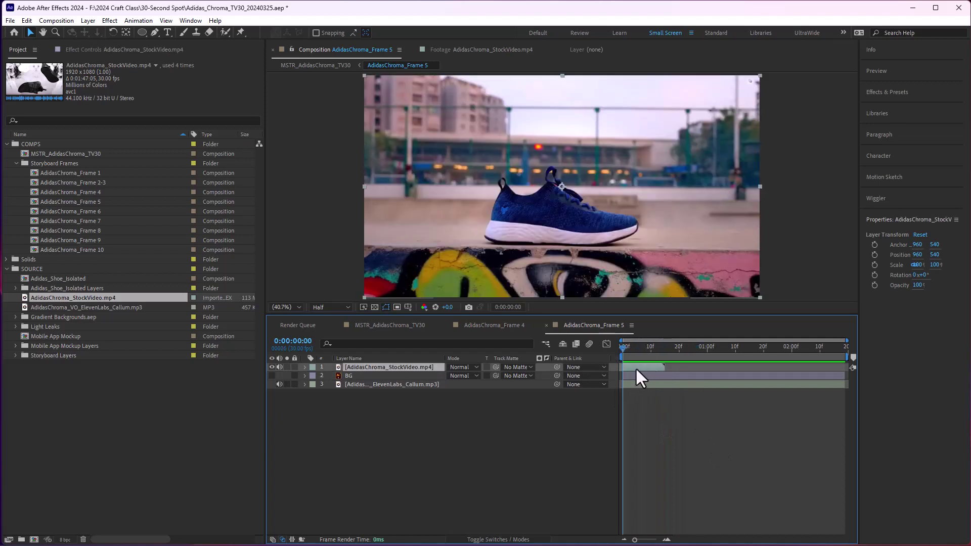
- Enable Time Remapping on the stock video layer and slide its footage later, ending near 22f
{"action": "right_click", "coordinate": [635, 367]}
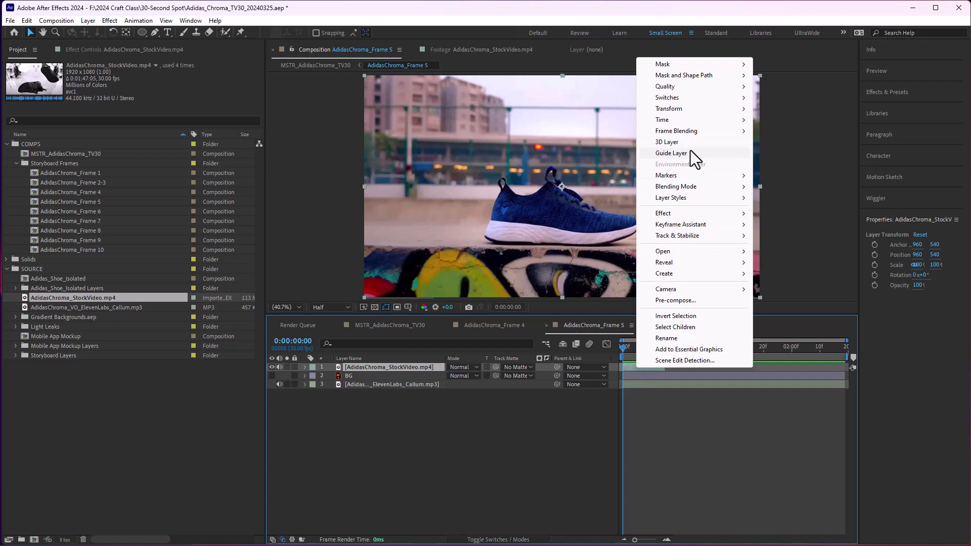
{"action": "mouse_move", "coordinate": [697, 122]}
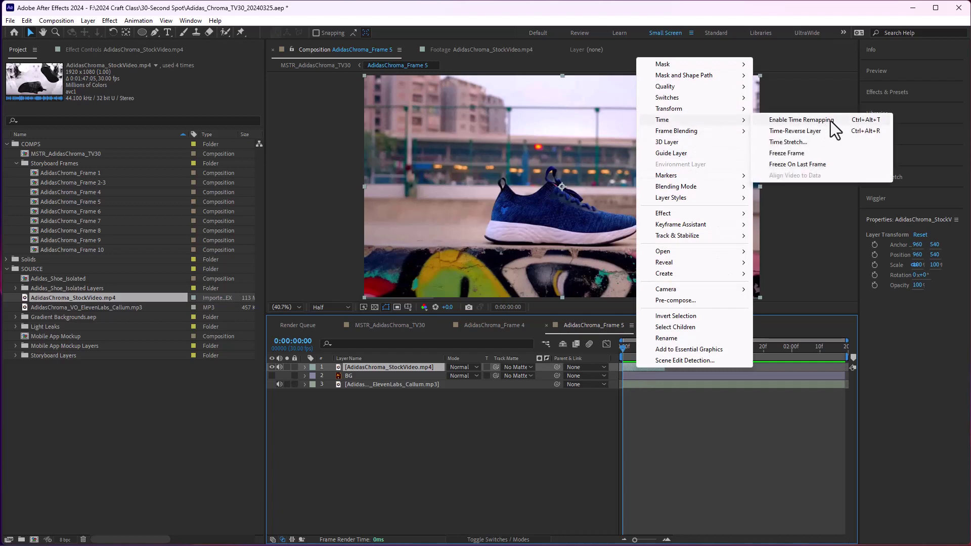
{"action": "left_click", "coordinate": [802, 119]}
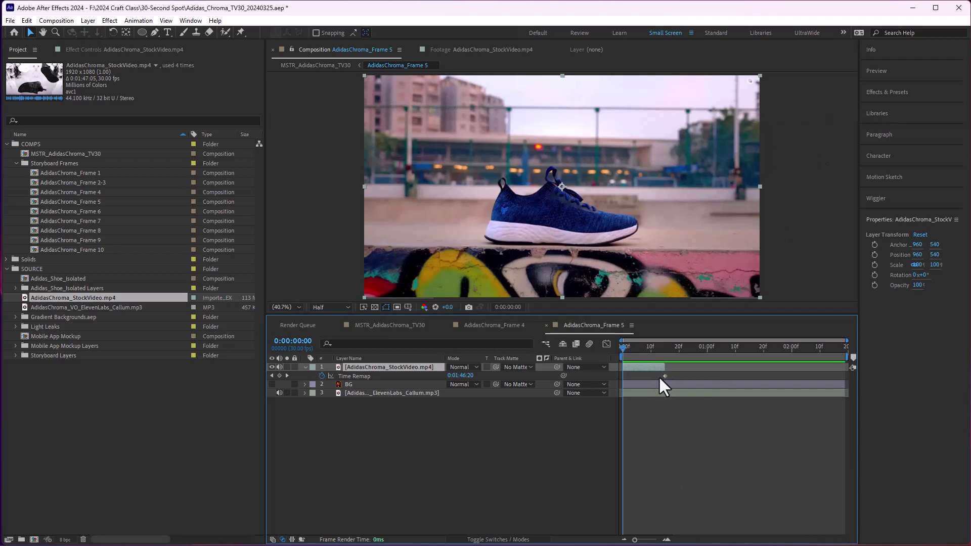
{"action": "left_click_drag", "start_coordinate": [648, 367], "coordinate": [712, 366]}
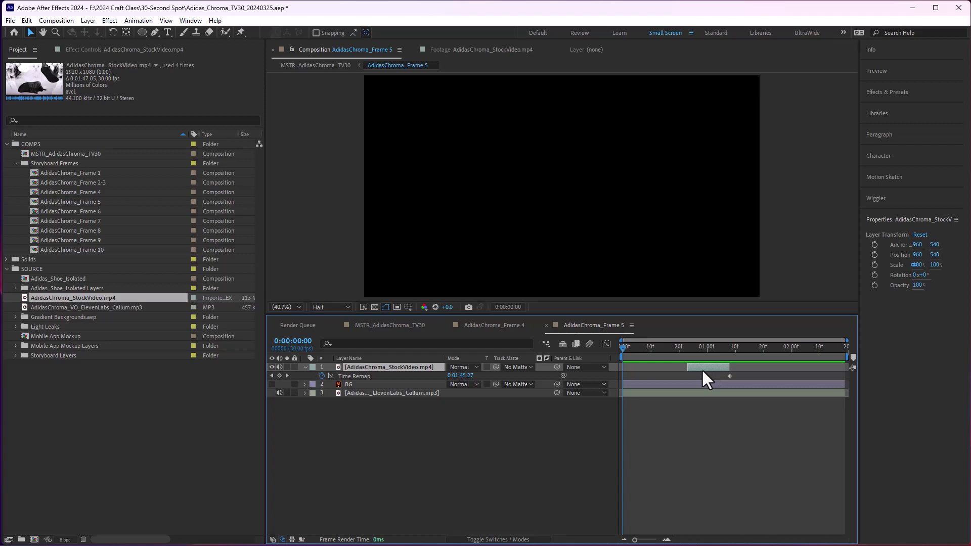
{"action": "left_click_drag", "start_coordinate": [703, 370], "coordinate": [742, 367]}
{"action": "left_click_drag", "start_coordinate": [686, 369], "coordinate": [653, 372]}
- Delete the first Time Remap keyframe and add a new one at 0:00:00:07
{"action": "left_click", "coordinate": [286, 376]}
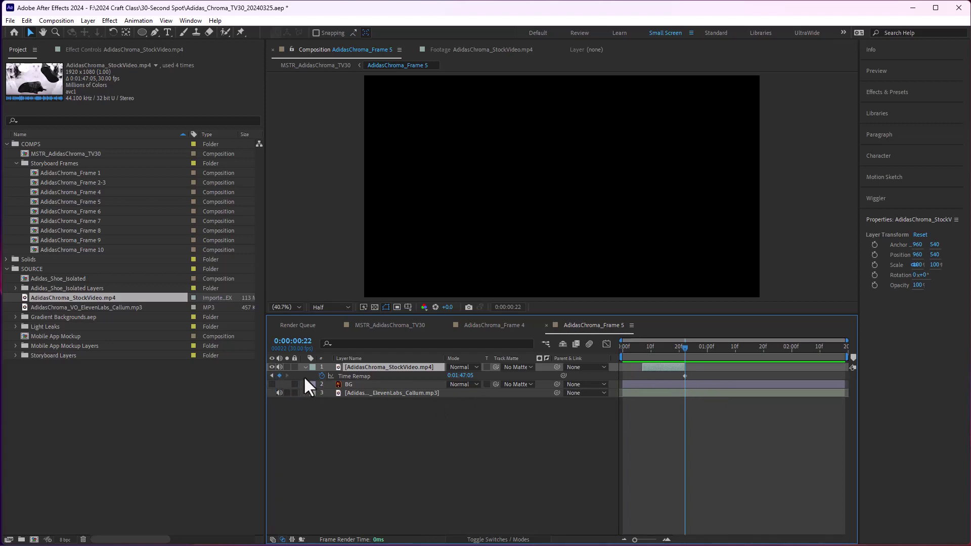
{"action": "left_click", "coordinate": [270, 375]}
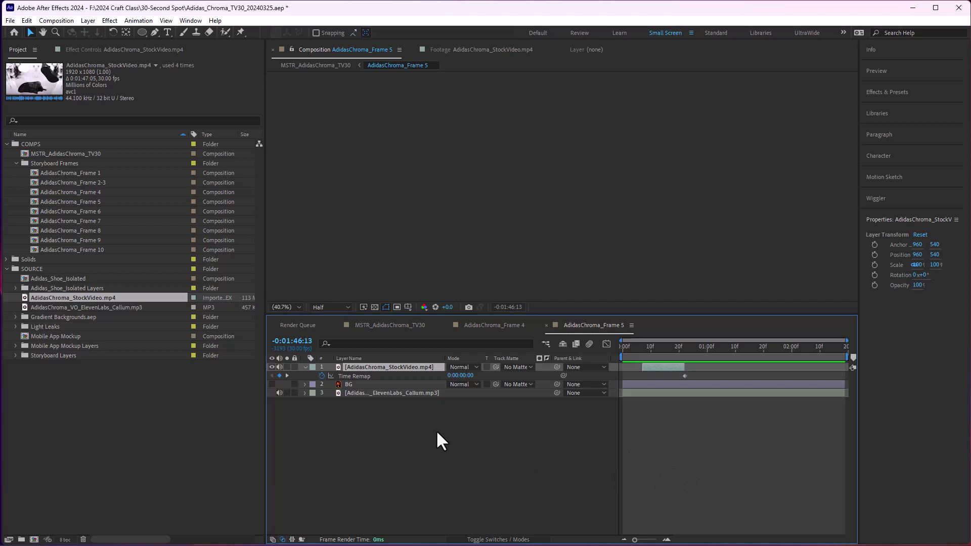
{"action": "left_click", "coordinate": [279, 376]}
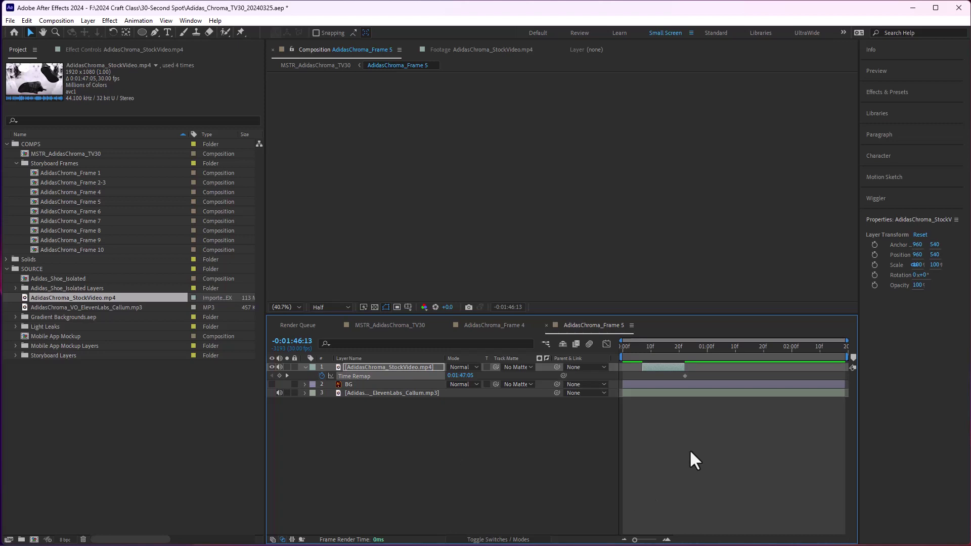
{"action": "left_click", "coordinate": [638, 345]}
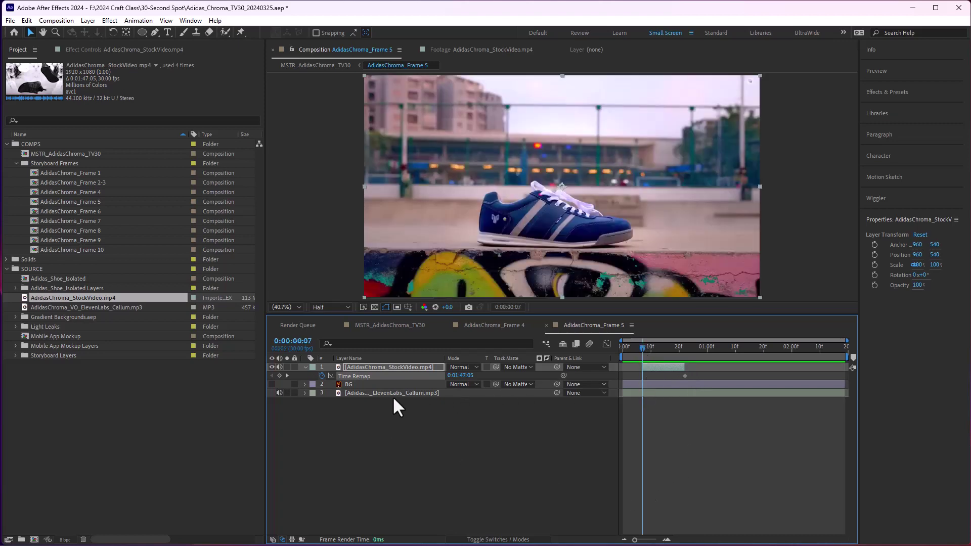
{"action": "left_click", "coordinate": [279, 376]}
- Move the stock shoe layer to start at 0f, preview it, and reselect it
{"action": "left_click_drag", "start_coordinate": [663, 370], "coordinate": [644, 370]}
{"action": "key", "text": "space"}
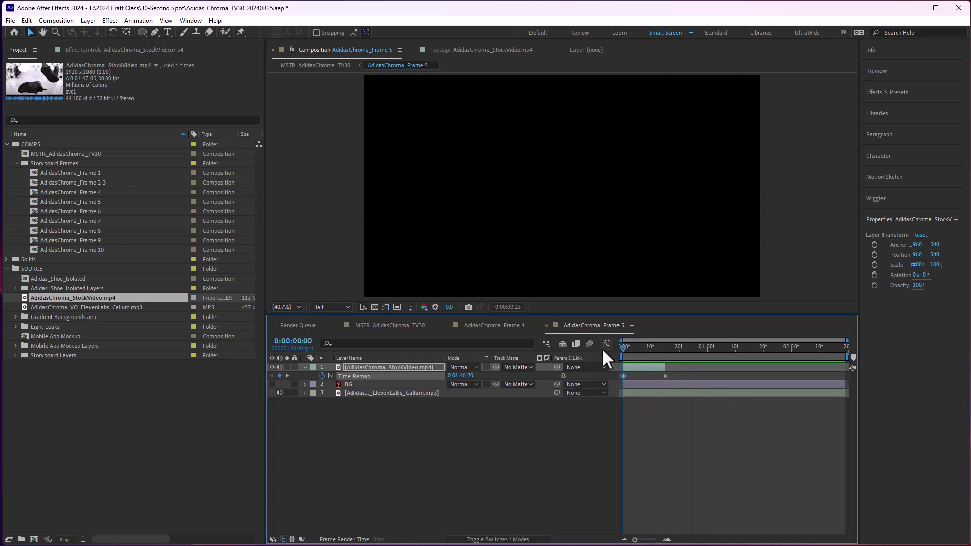
{"action": "left_click", "coordinate": [676, 424]}
{"action": "left_click", "coordinate": [634, 367]}
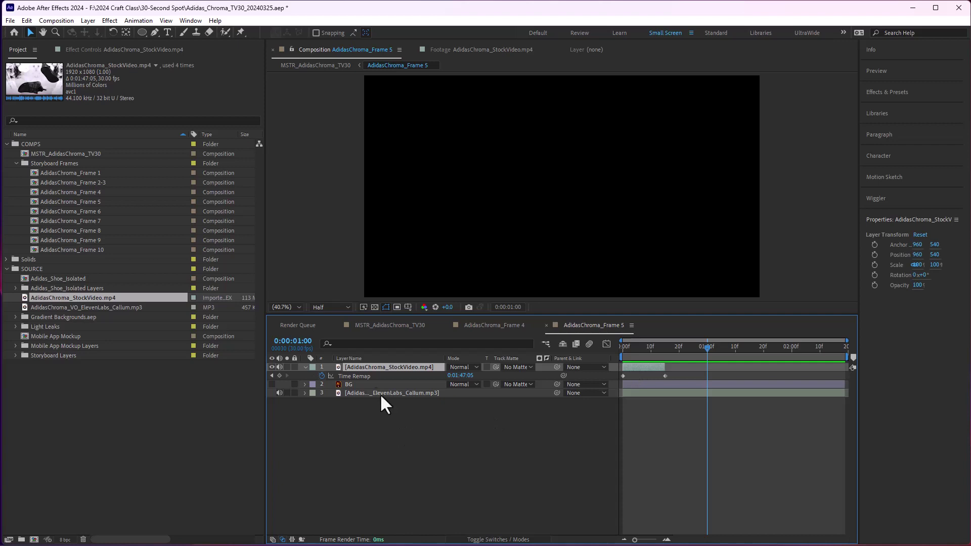
- Add a loopOut expression to the stock clip's Time Remap property
{"action": "left_click", "coordinate": [358, 375]}
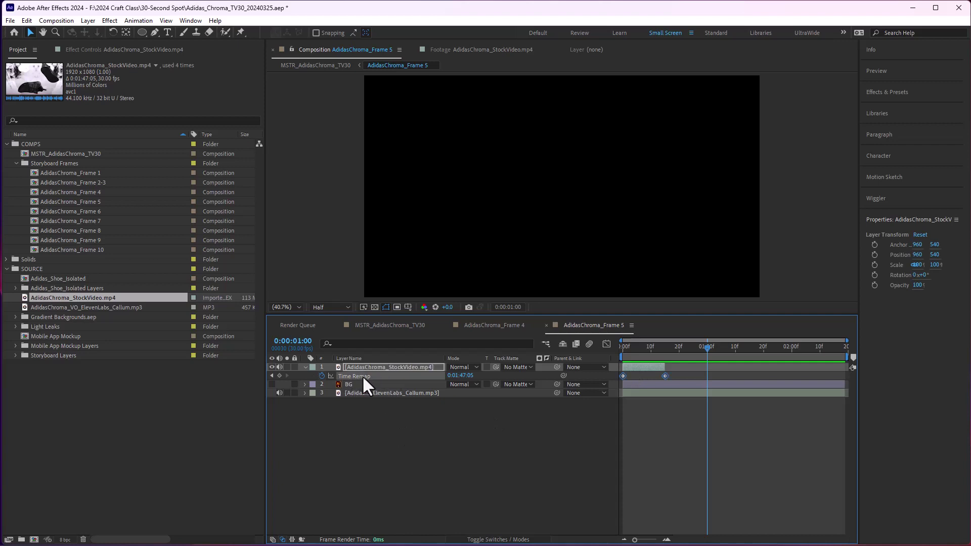
{"action": "right_click", "coordinate": [362, 376]}
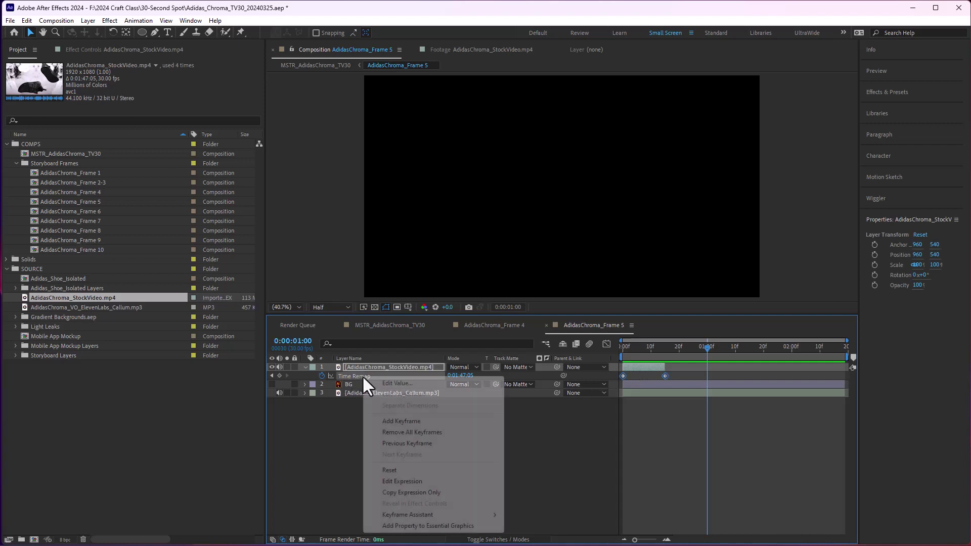
{"action": "left_click", "coordinate": [402, 482]}
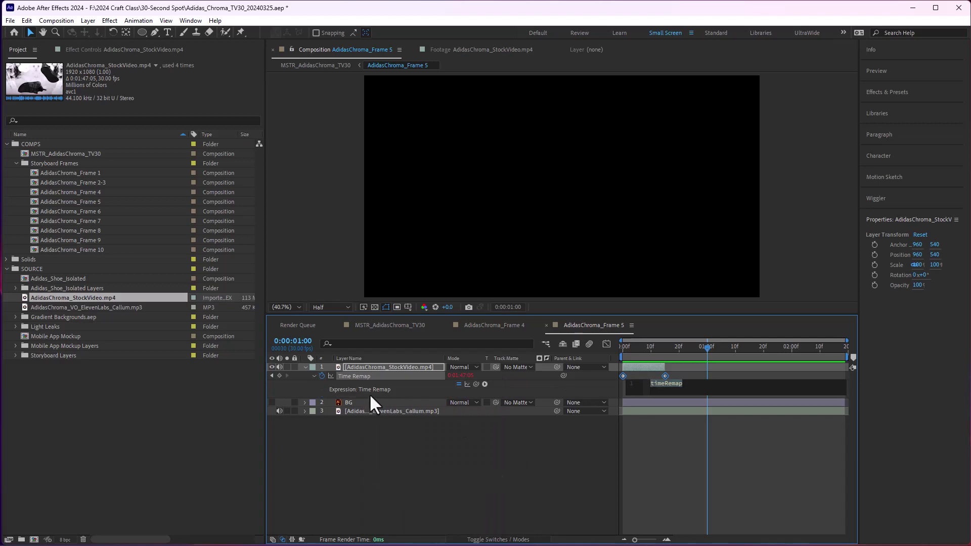
{"action": "left_click", "coordinate": [485, 384]}
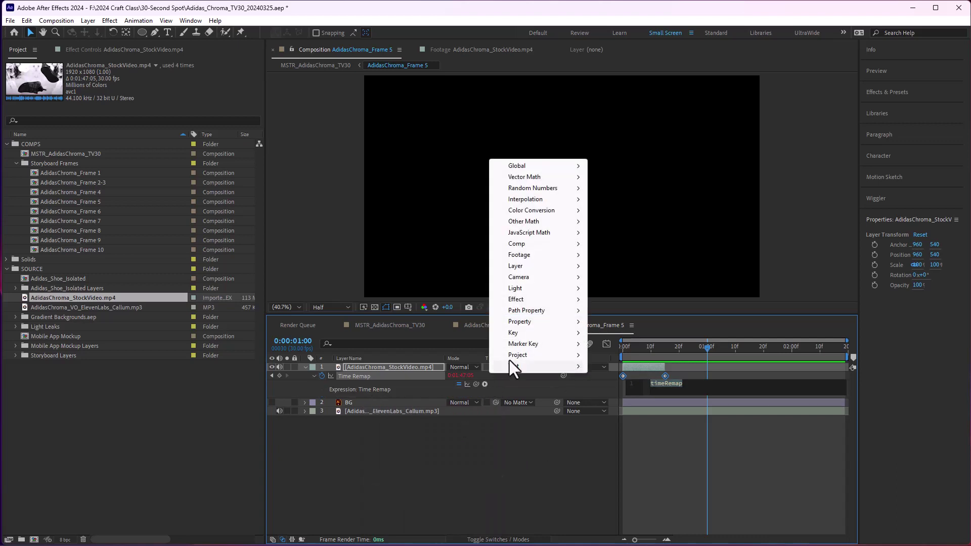
{"action": "mouse_move", "coordinate": [540, 324]}
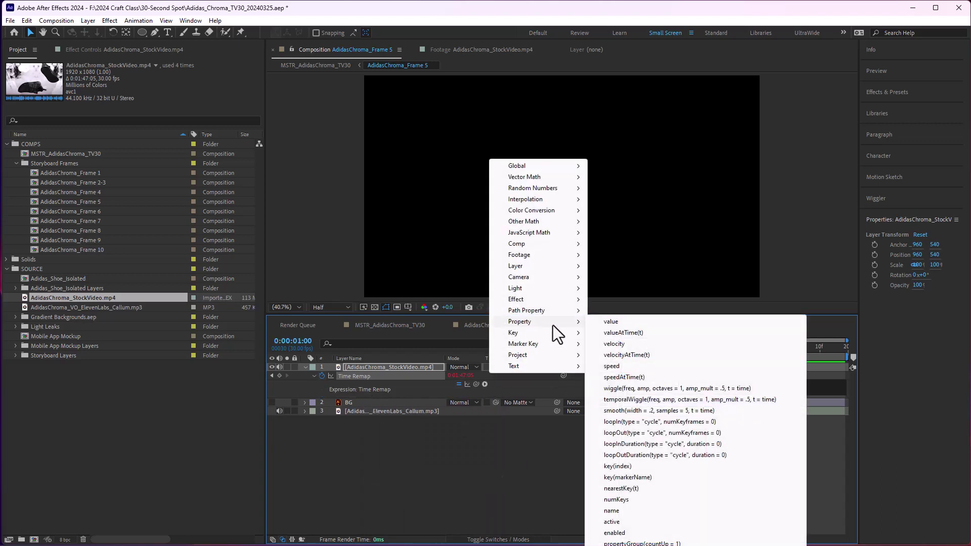
{"action": "left_click", "coordinate": [631, 433]}
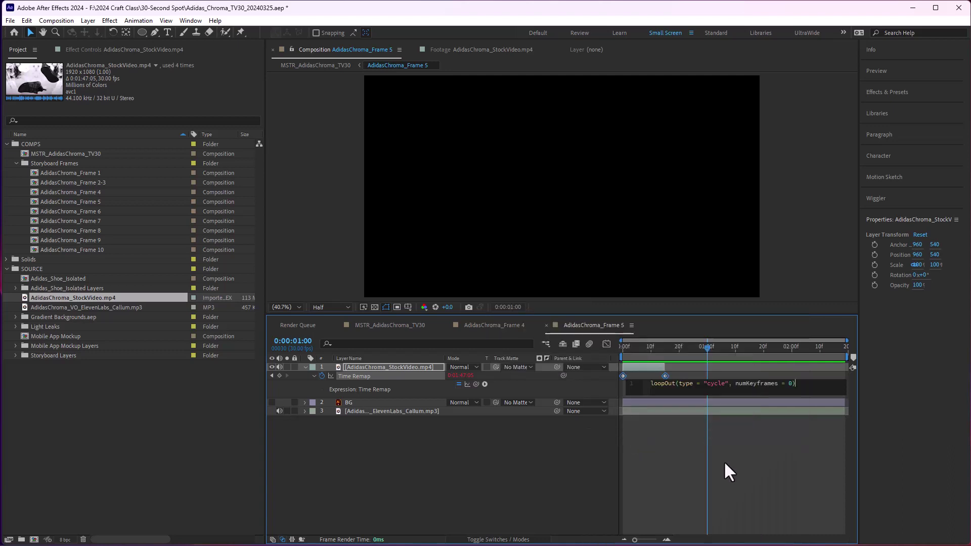
- Extend the stock video layer to the comp end and preview the looping clip
{"action": "left_click", "coordinate": [672, 472]}
{"action": "key", "text": "space"}
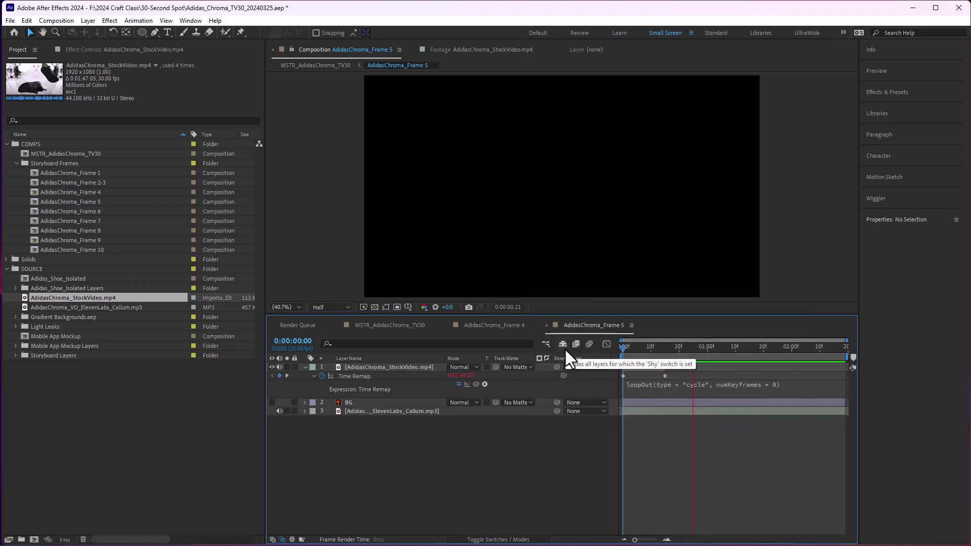
{"action": "left_click_drag", "start_coordinate": [667, 368], "coordinate": [845, 364]}
{"action": "key", "text": "space"}
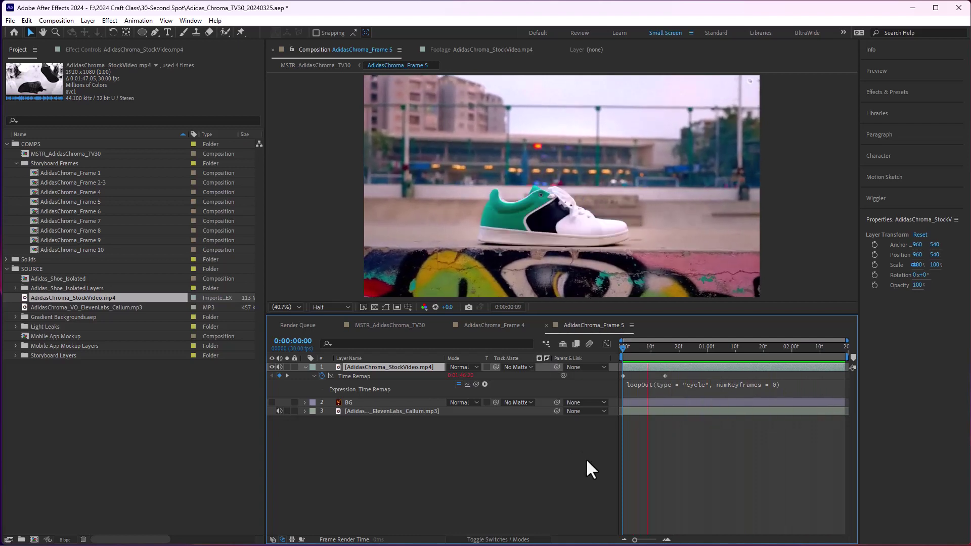
{"action": "left_click", "coordinate": [314, 377]}
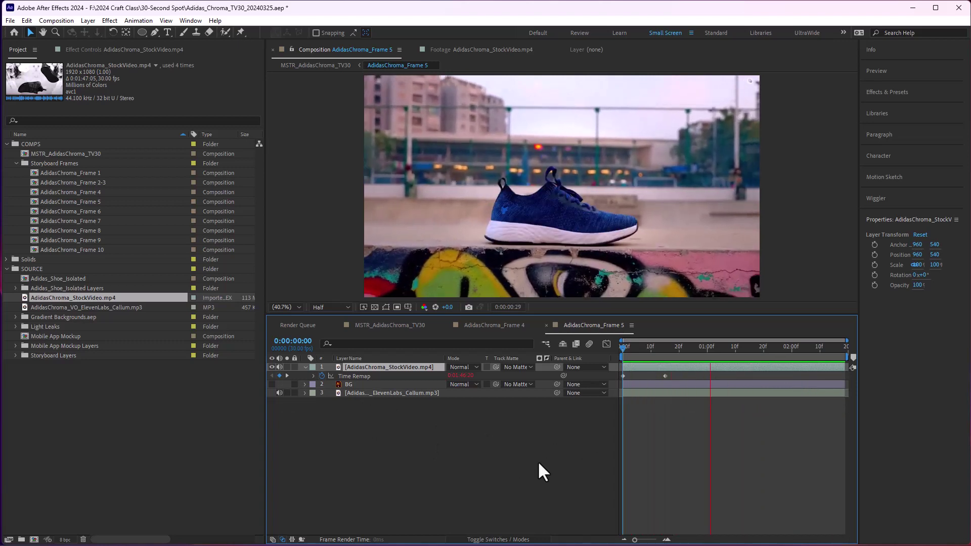
- Change the loopOut type from "cycle" to "pingpong" in the Time Remap expression
{"action": "key", "text": "space"}
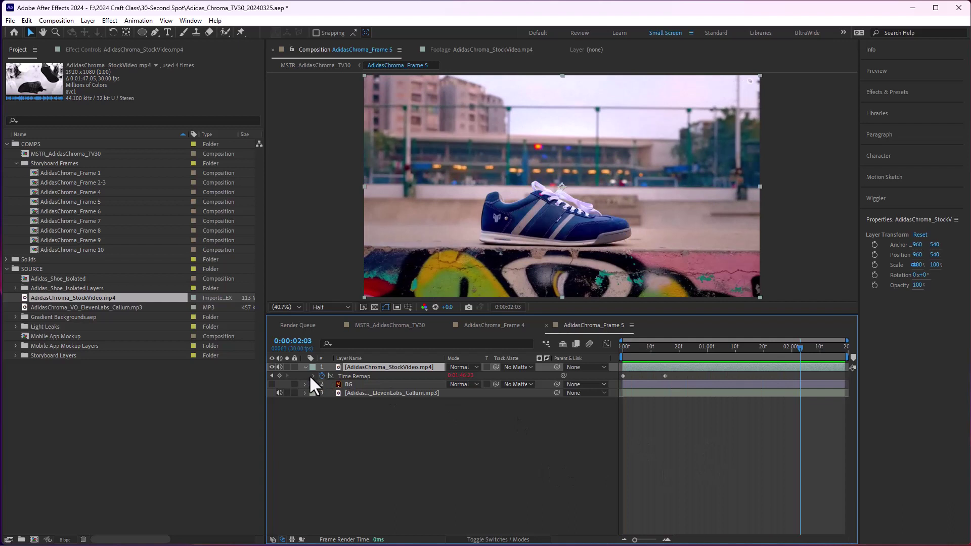
{"action": "left_click", "coordinate": [312, 376]}
{"action": "left_click", "coordinate": [700, 386]}
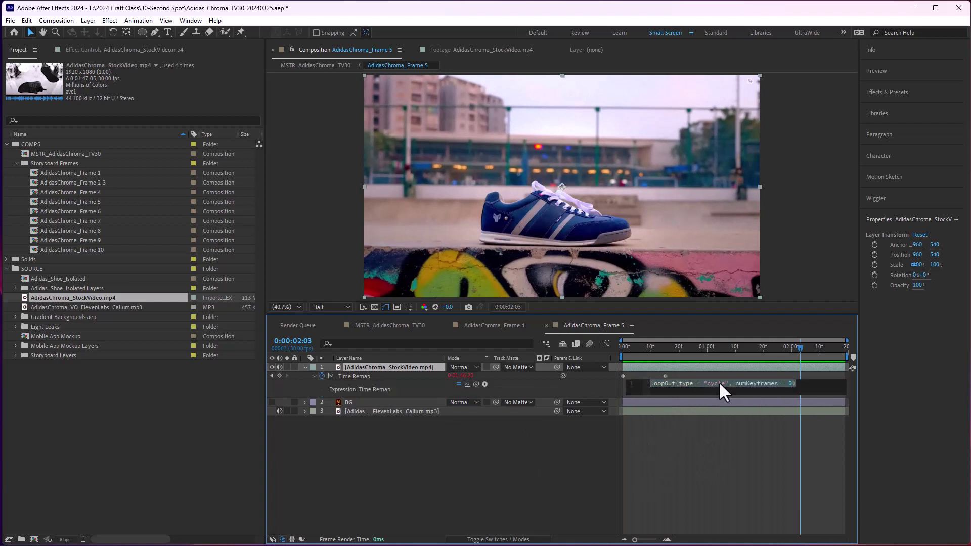
{"action": "double_click", "coordinate": [720, 383]}
{"action": "type", "text": "c"}
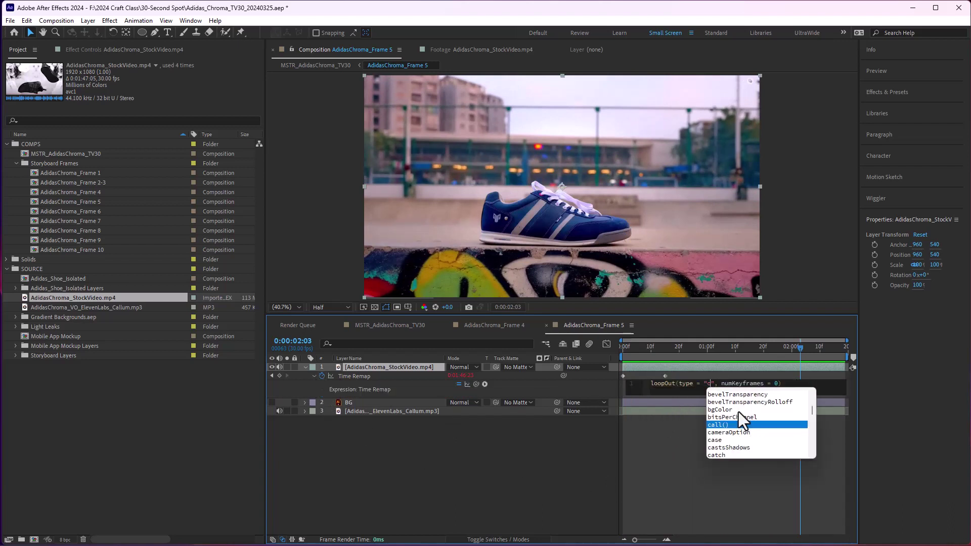
{"action": "key", "text": "BackSpace"}
{"action": "type", "text": "pingpong"}
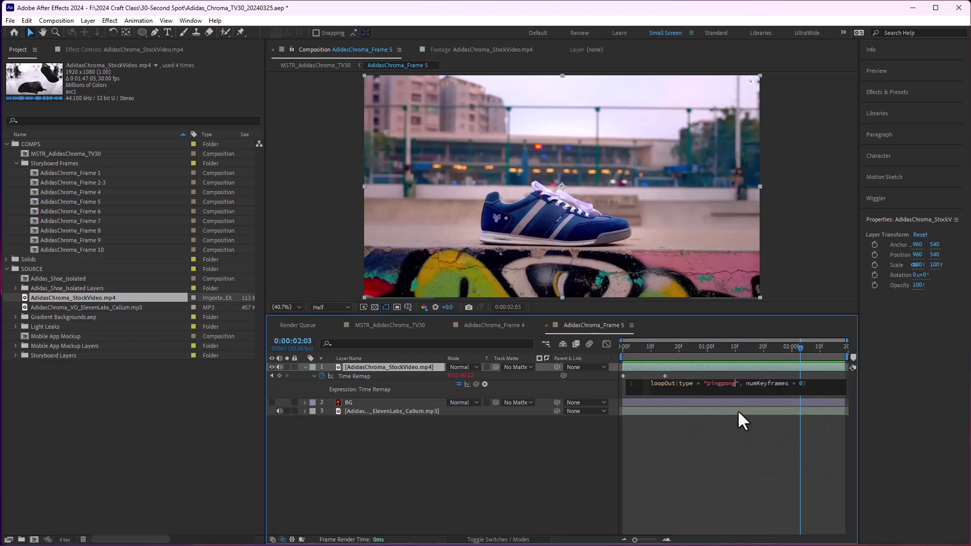
{"action": "left_click", "coordinate": [738, 412]}
- Preview the pingpong loop and step through frames up to 0:00:00:14
{"action": "key", "text": "space"}
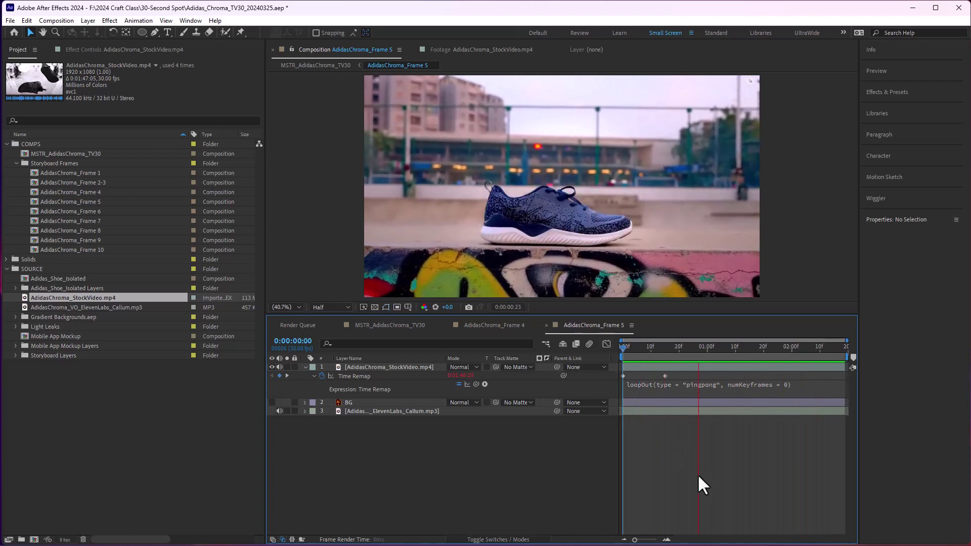
{"action": "left_click", "coordinate": [633, 347]}
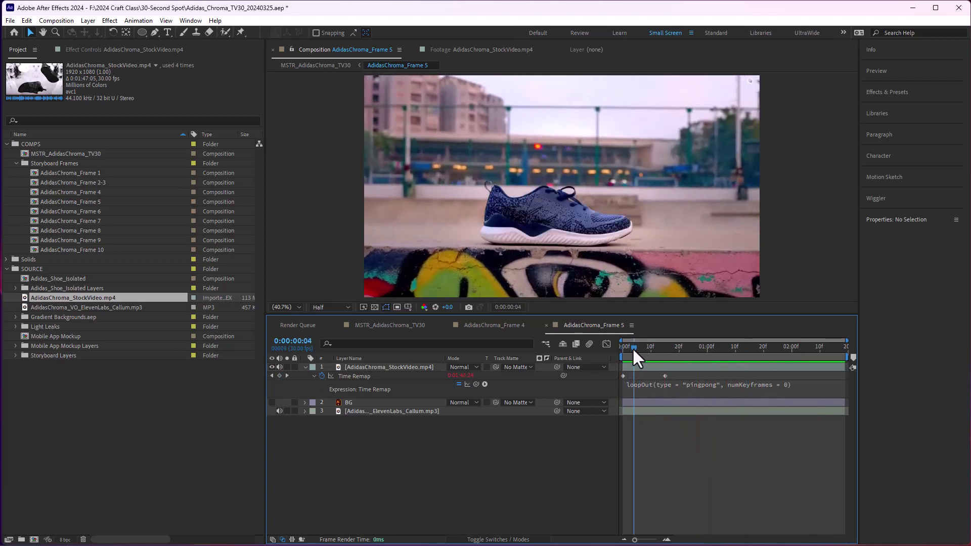
{"action": "left_click_drag", "start_coordinate": [635, 348], "coordinate": [615, 343]}
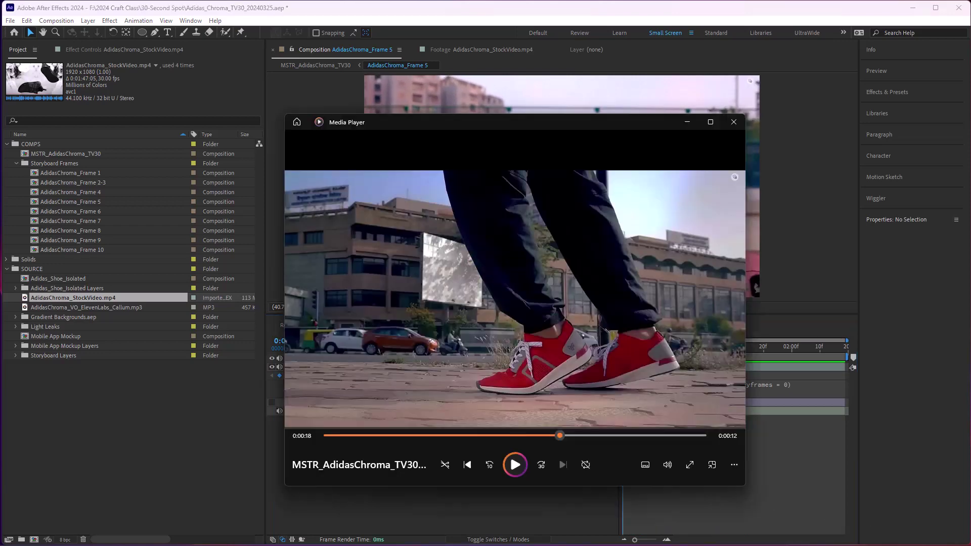
- Rewind the master render to about 15 seconds, then play and pause it
{"action": "left_click_drag", "start_coordinate": [550, 434], "coordinate": [529, 435]}
{"action": "key", "text": "space"}
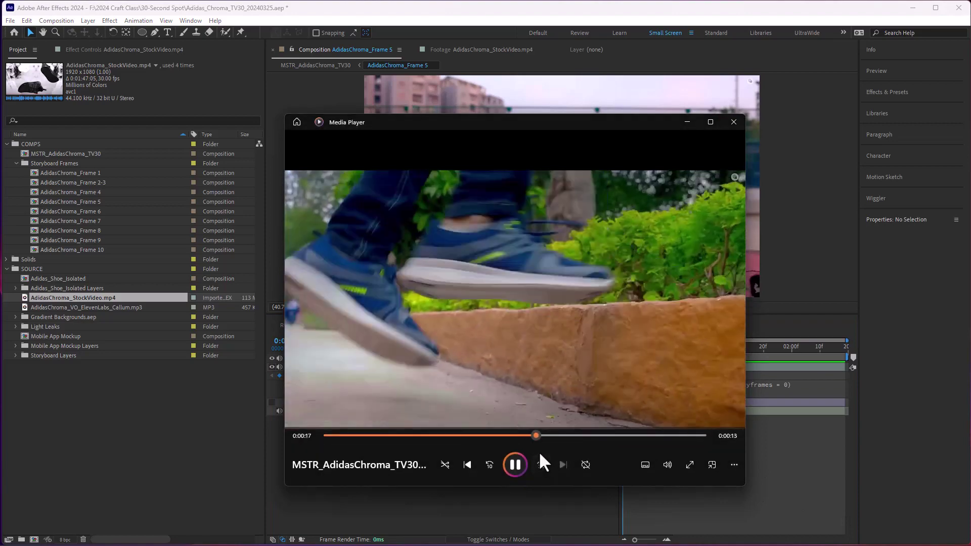
{"action": "key", "text": "space"}
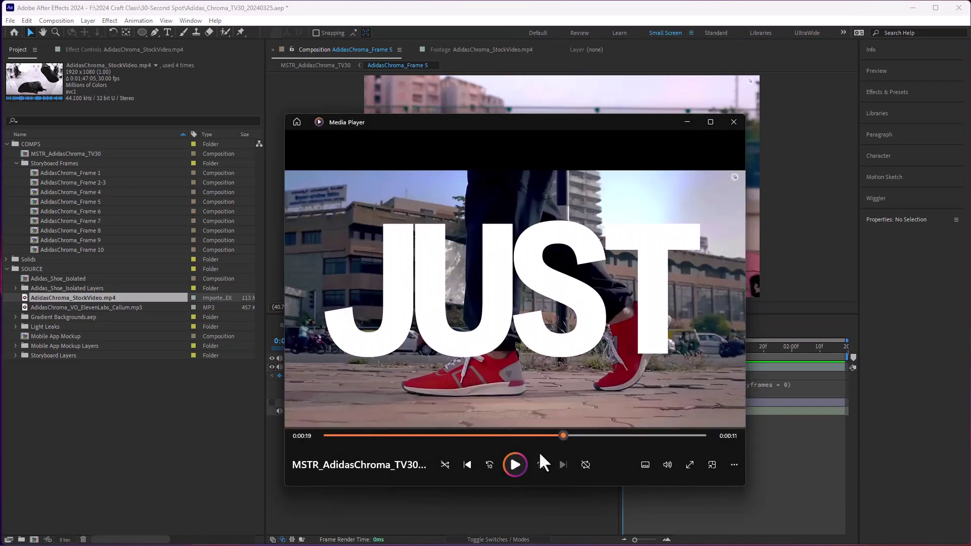
- Back in After Effects, collapse Time Remap and preview the looping shoe clip in Frame 5
{"action": "left_click", "coordinate": [682, 123]}
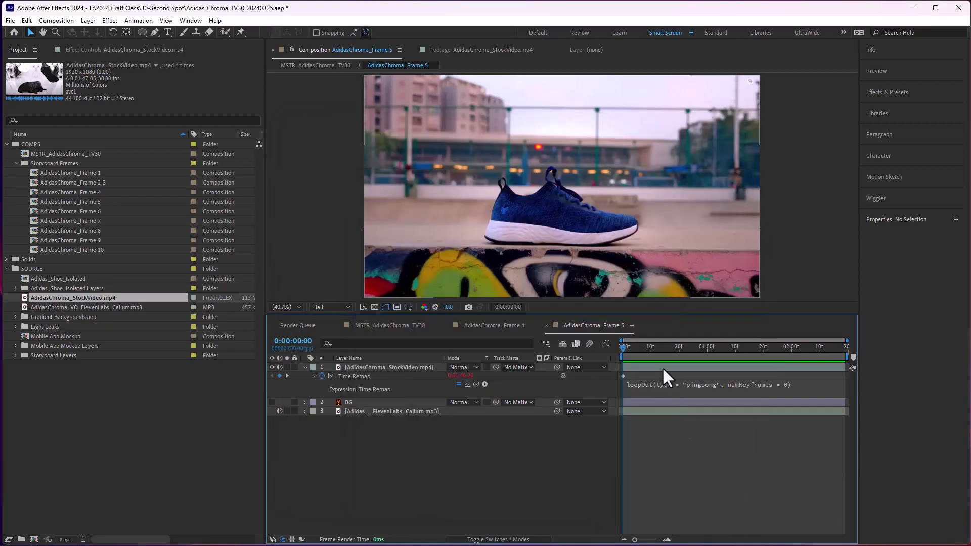
{"action": "left_click_drag", "start_coordinate": [663, 348], "coordinate": [590, 356]}
{"action": "left_click", "coordinate": [314, 377]}
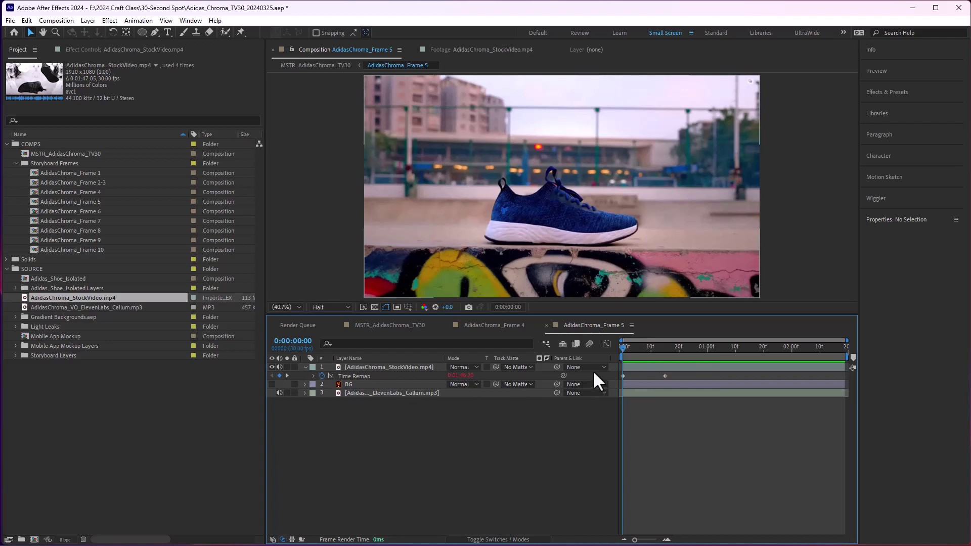
{"action": "key", "text": "space"}
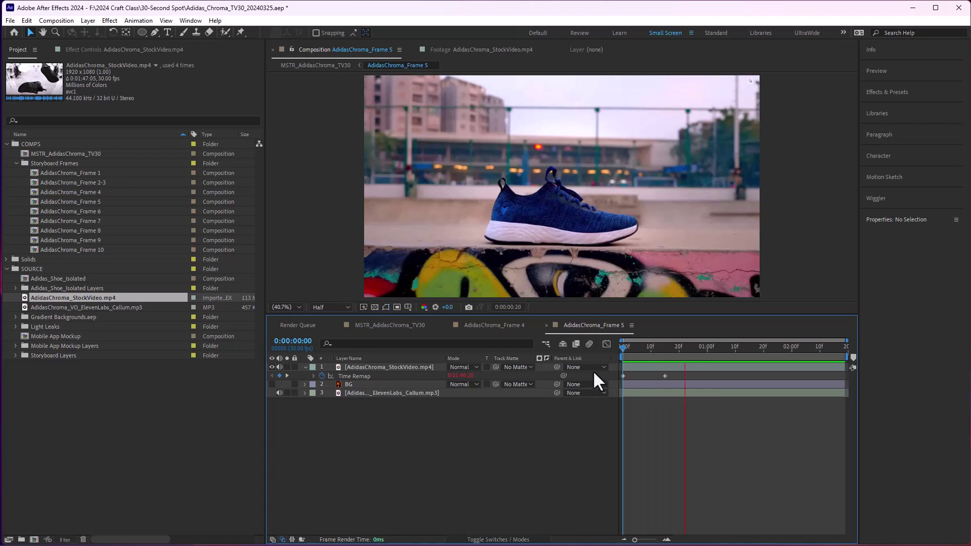
{"action": "key", "text": "space"}
{"action": "left_click_drag", "start_coordinate": [660, 345], "coordinate": [702, 347]}
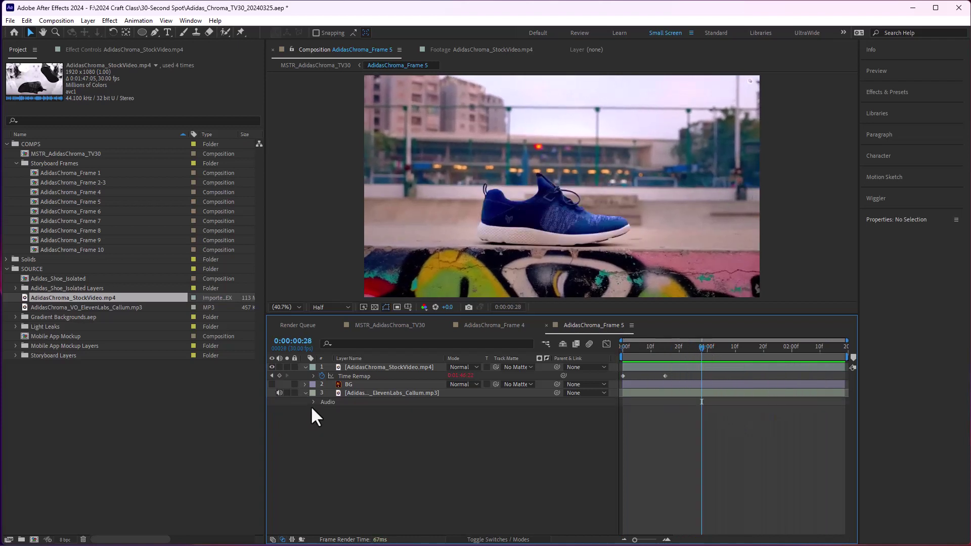
- Reveal the voiceover layer's audio waveform and set the time to 0:00:00:26
{"action": "left_click", "coordinate": [313, 403]}
{"action": "left_click", "coordinate": [322, 419]}
{"action": "left_click", "coordinate": [696, 347]}
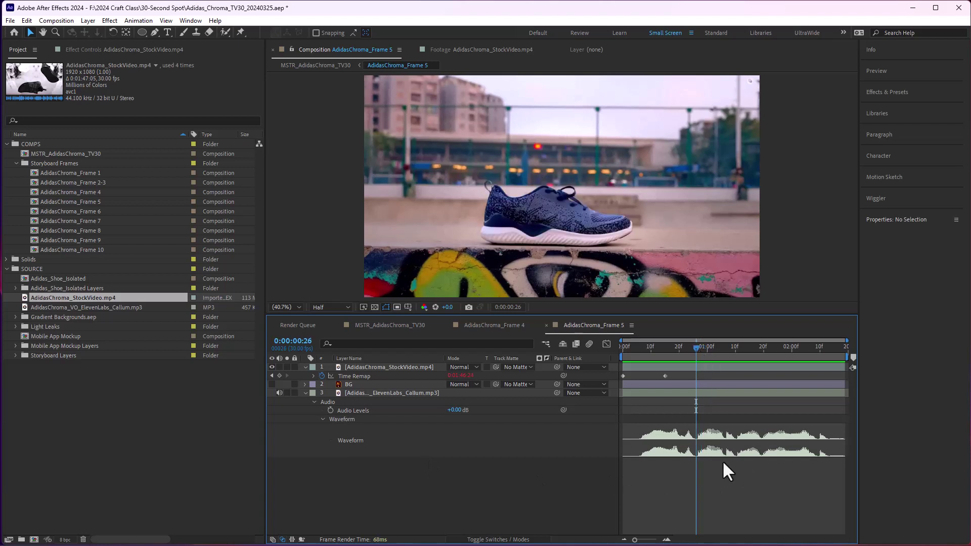
- Find the rock-walk shot in the stock footage and insert it as a new layer
{"action": "double_click", "coordinate": [76, 298]}
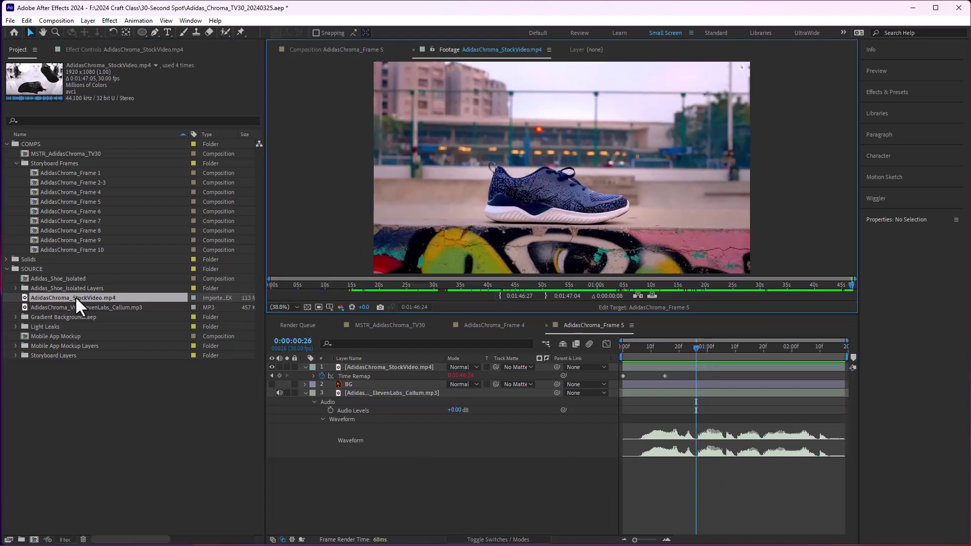
{"action": "left_click_drag", "start_coordinate": [851, 285], "coordinate": [752, 285]}
{"action": "key", "text": "ctrl+/"}
{"action": "left_click_drag", "start_coordinate": [691, 346], "coordinate": [762, 352]}
- Scrub the stock footage to the red-shoe shot and play it to review
{"action": "left_click", "coordinate": [476, 49]}
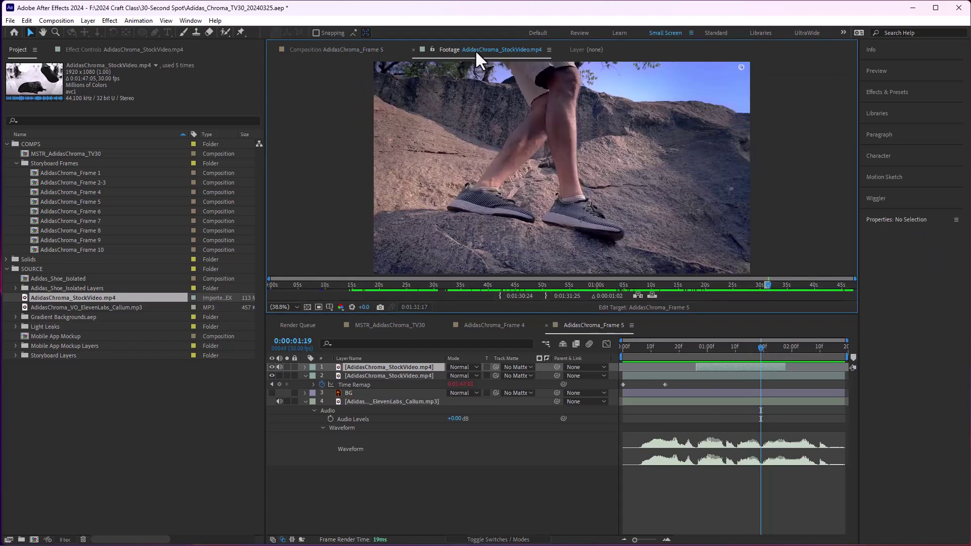
{"action": "mouse_move", "coordinate": [767, 284]}
{"action": "left_mouse_down"}
{"action": "mouse_move", "coordinate": [689, 290]}
{"action": "mouse_move", "coordinate": [792, 286]}
{"action": "left_mouse_up"}
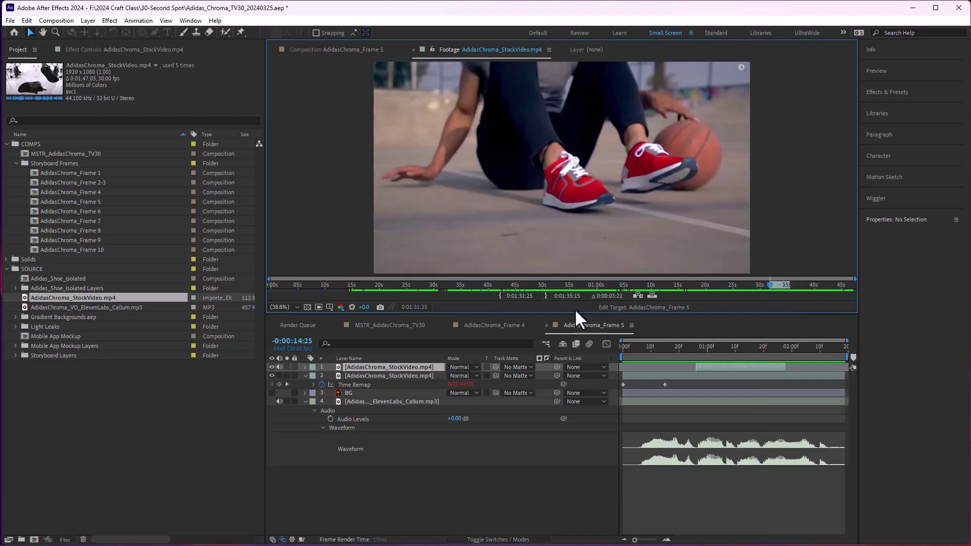
{"action": "key", "text": "space"}
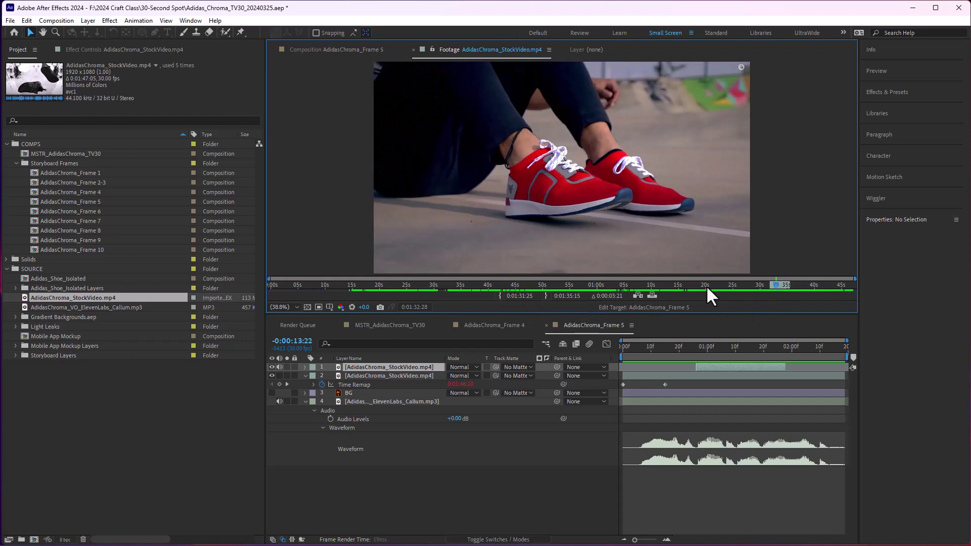
{"action": "left_click", "coordinate": [653, 294]}
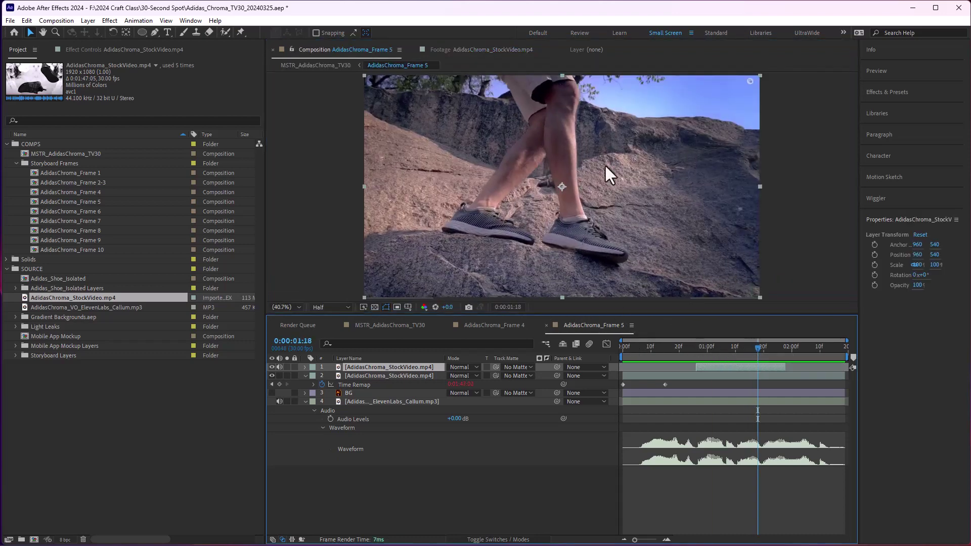
- Overlay the red-shoe basketball shot as a new top layer and preview the comp from the start
{"action": "left_click", "coordinate": [489, 51]}
{"action": "left_click", "coordinate": [652, 294]}
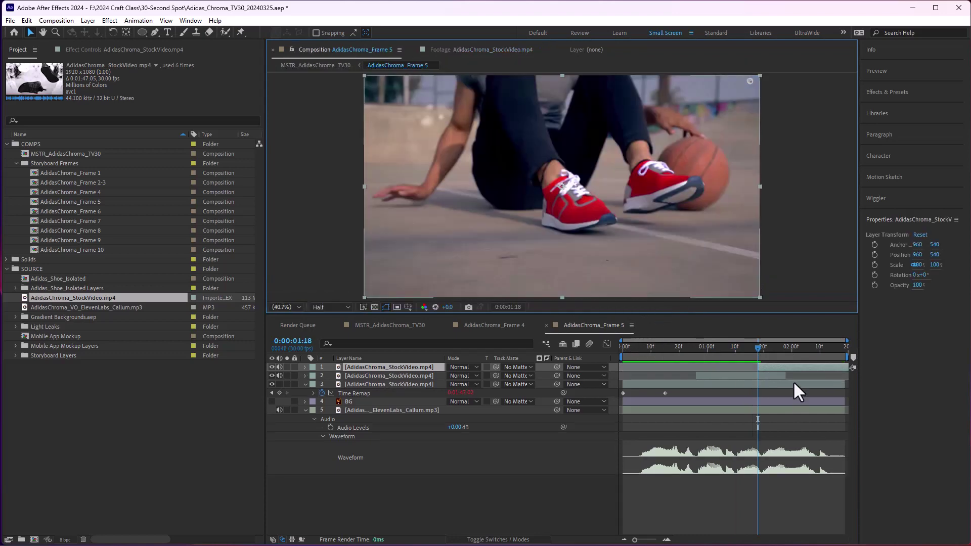
{"action": "key", "text": "space"}
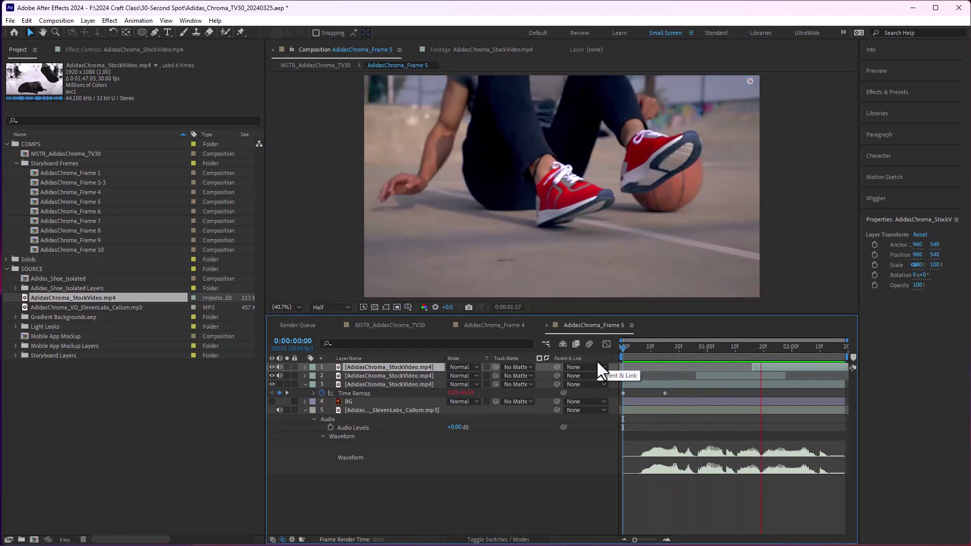
{"action": "mouse_move", "coordinate": [627, 348]}
{"action": "left_mouse_down"}
{"action": "mouse_move", "coordinate": [700, 350]}
{"action": "mouse_move", "coordinate": [611, 349]}
{"action": "left_mouse_up"}
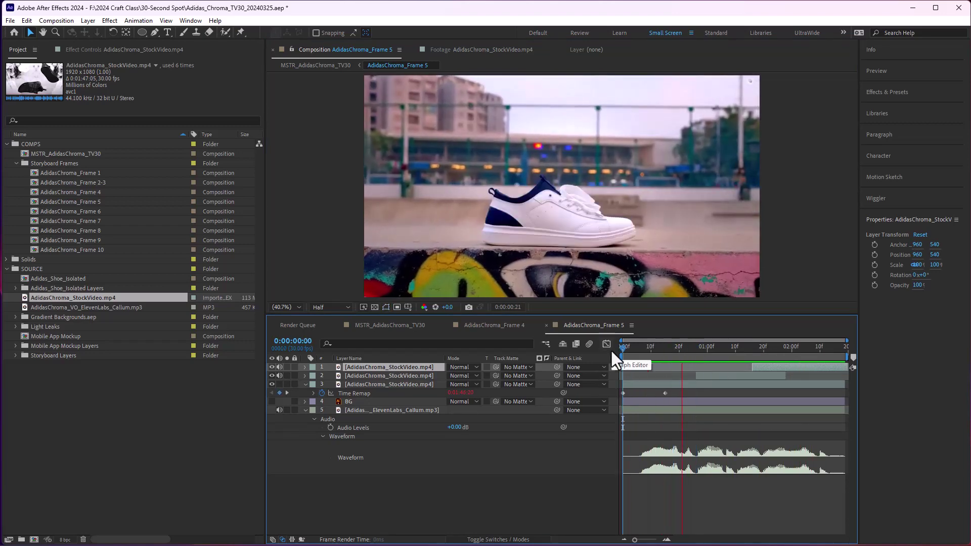
{"action": "key", "text": "space"}
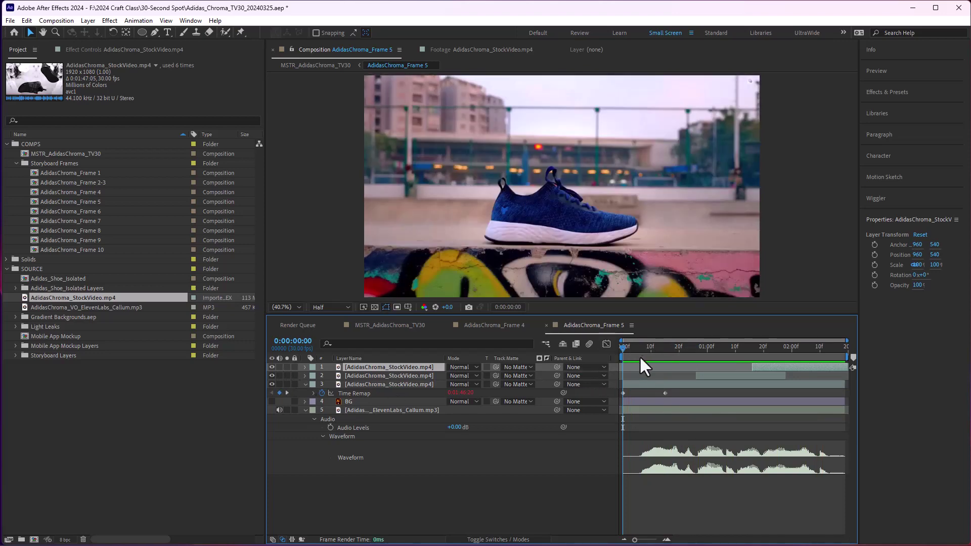
{"action": "key", "text": "space"}
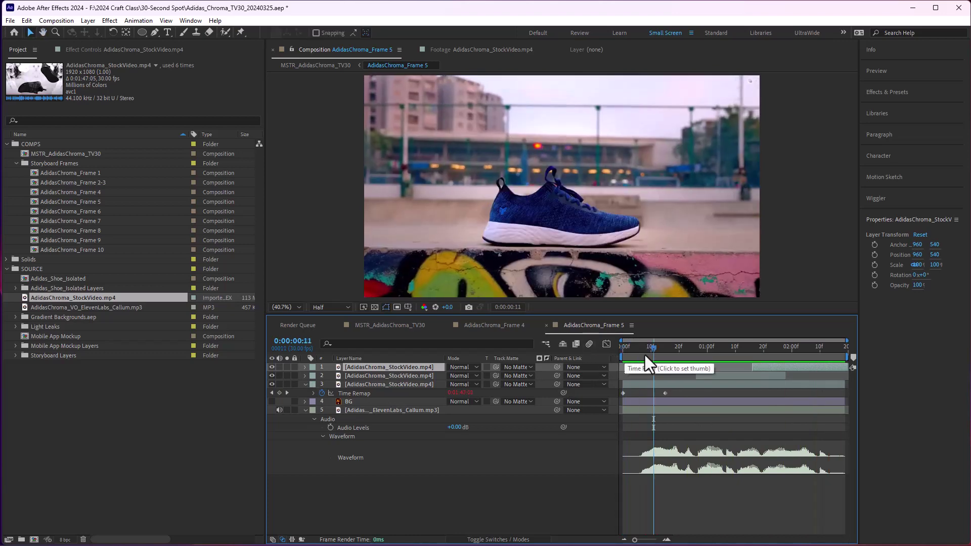
- Slip the rock-walk layer's footage with the Pan Behind tool (Y) and preview from 26 frames
{"action": "left_click", "coordinate": [698, 347]}
{"action": "left_click_drag", "start_coordinate": [698, 347], "coordinate": [727, 347]}
{"action": "left_click", "coordinate": [731, 376]}
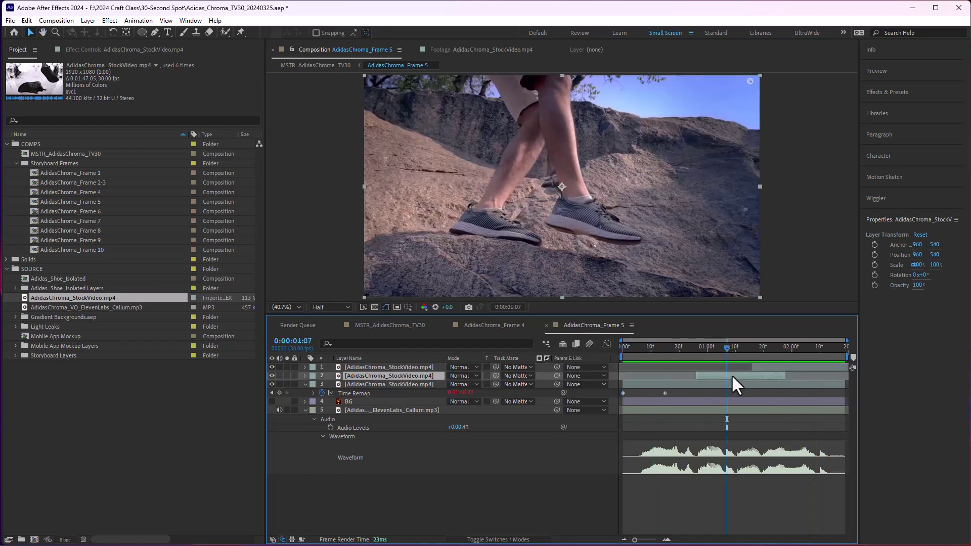
{"action": "key", "text": "y"}
{"action": "left_click_drag", "start_coordinate": [731, 375], "coordinate": [439, 426]}
{"action": "left_click", "coordinate": [696, 354]}
{"action": "key", "text": "space"}
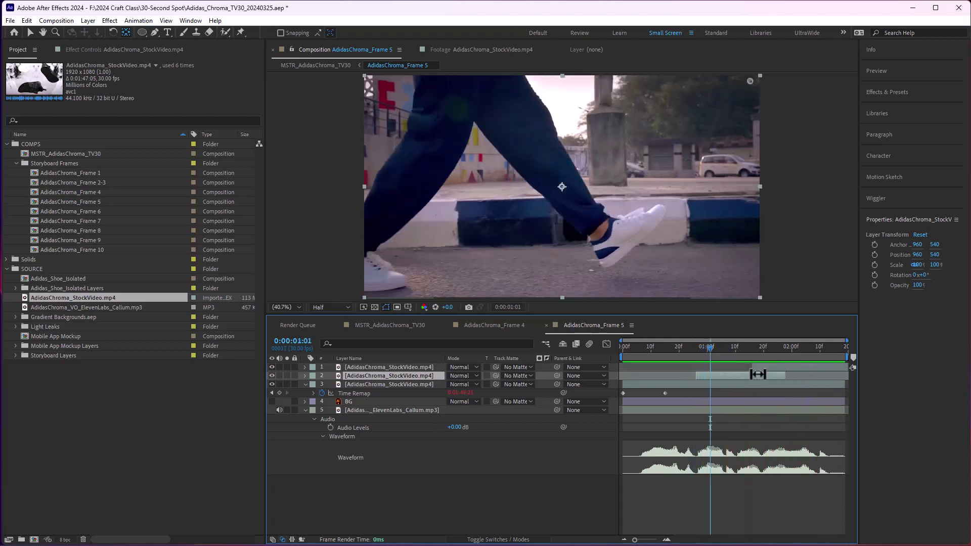
- Trim the rock-walk layer's out point, refine its slip, and preview from 19 frames
{"action": "left_click_drag", "start_coordinate": [789, 375], "coordinate": [761, 378]}
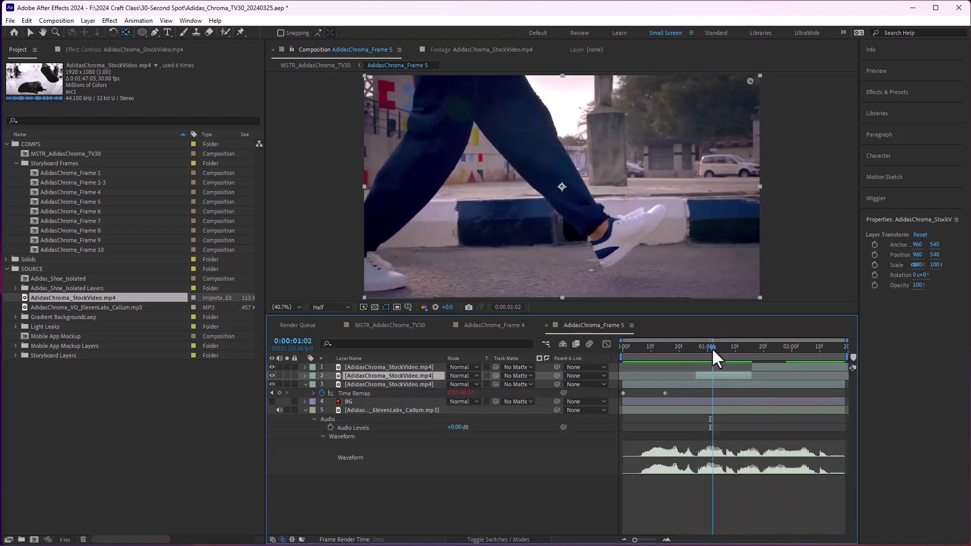
{"action": "left_click_drag", "start_coordinate": [711, 348], "coordinate": [723, 347]}
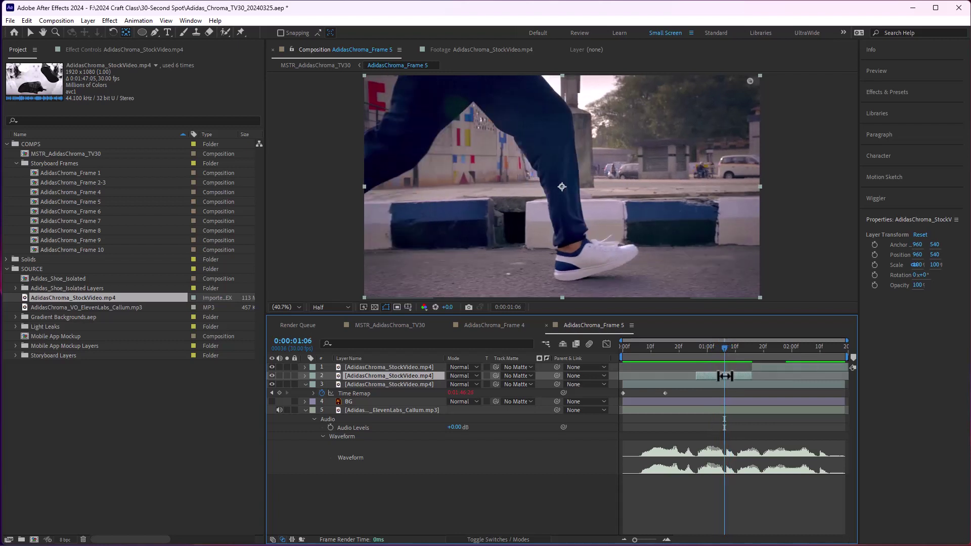
{"action": "left_click_drag", "start_coordinate": [725, 376], "coordinate": [669, 348]}
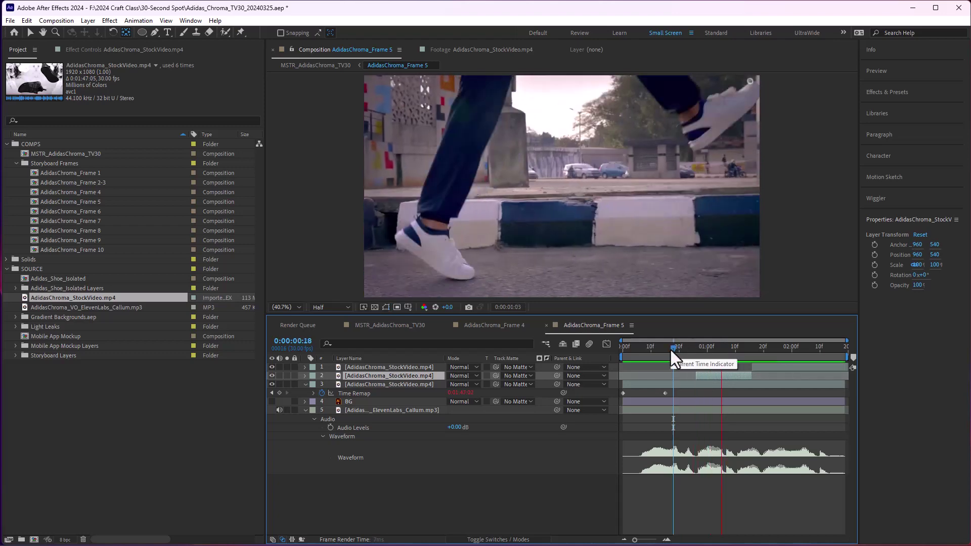
{"action": "key", "text": "space"}
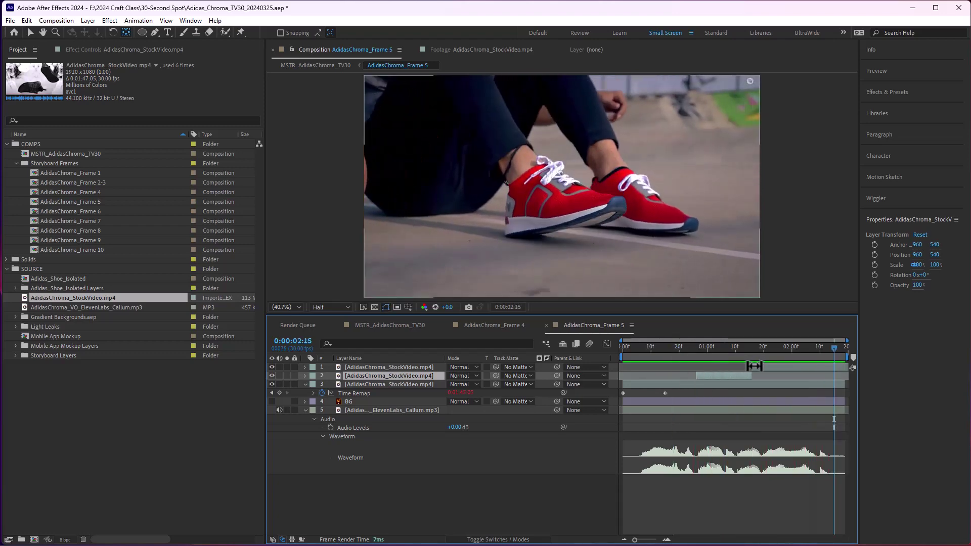
{"action": "left_click", "coordinate": [766, 366]}
{"action": "left_click_drag", "start_coordinate": [755, 377], "coordinate": [783, 376]}
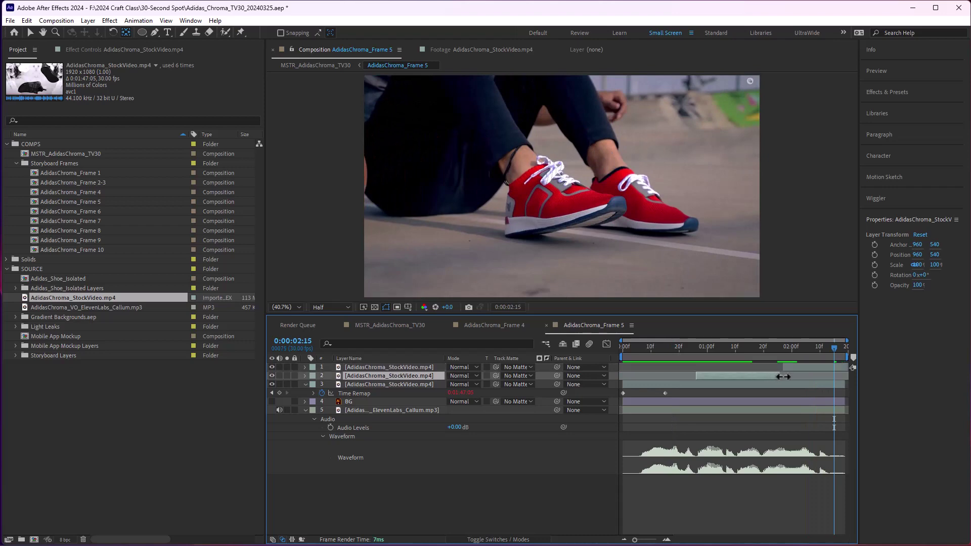
{"action": "left_click", "coordinate": [771, 368]}
{"action": "left_click", "coordinate": [782, 375]}
{"action": "left_click_drag", "start_coordinate": [708, 346], "coordinate": [676, 347]}
{"action": "key", "text": "space"}
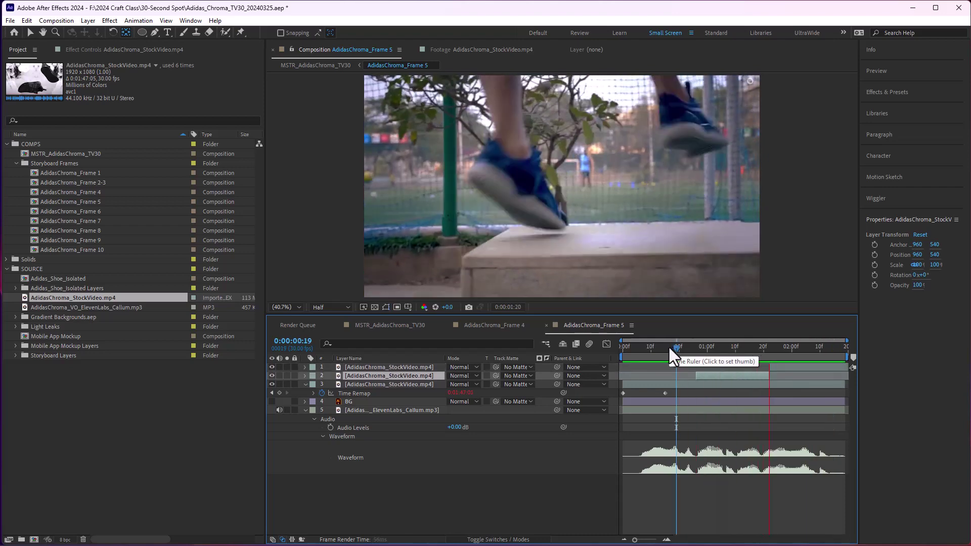
{"action": "left_click", "coordinate": [717, 347]}
{"action": "left_click_drag", "start_coordinate": [719, 347], "coordinate": [755, 376]}
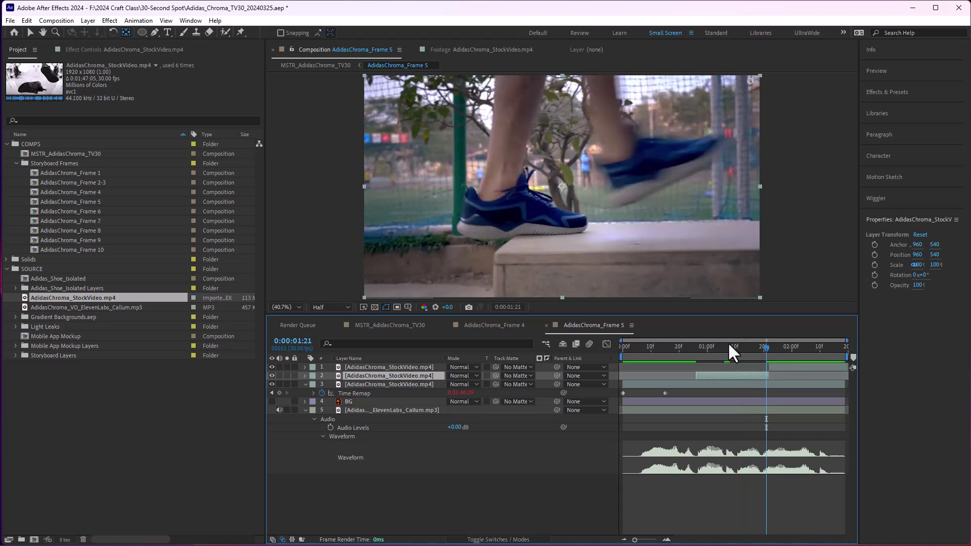
{"action": "left_click", "coordinate": [676, 347]}
{"action": "key", "text": "space"}
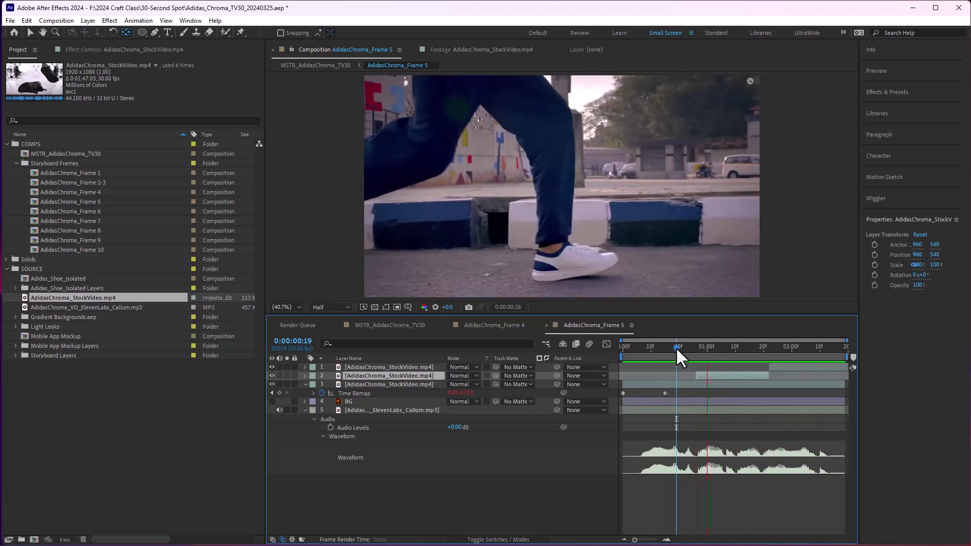
{"action": "left_click_drag", "start_coordinate": [667, 348], "coordinate": [601, 347]}
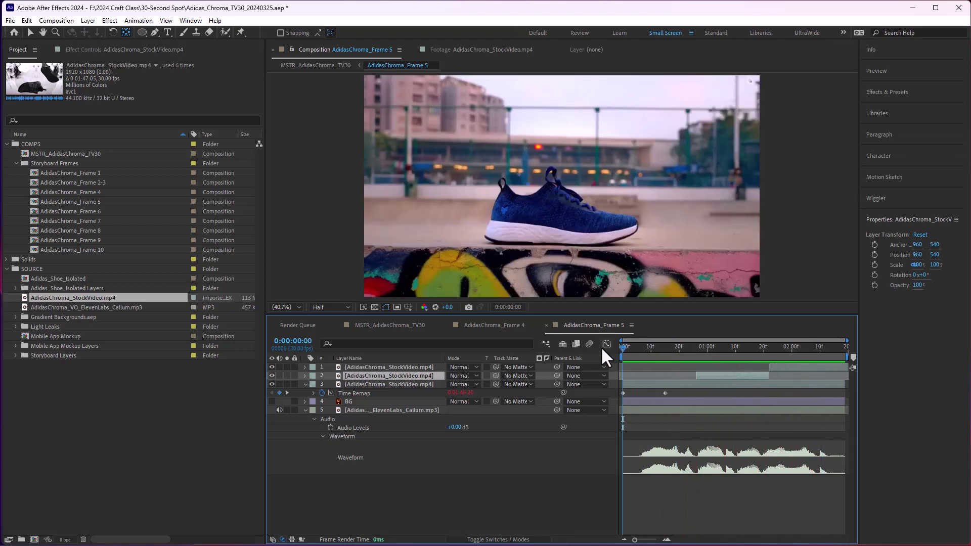
{"action": "key", "text": "space"}
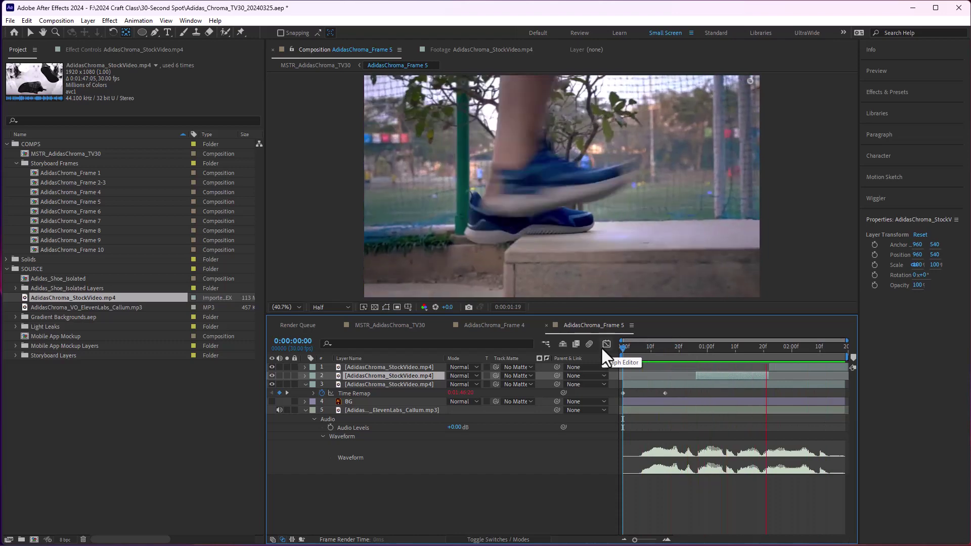
{"action": "key", "text": "space"}
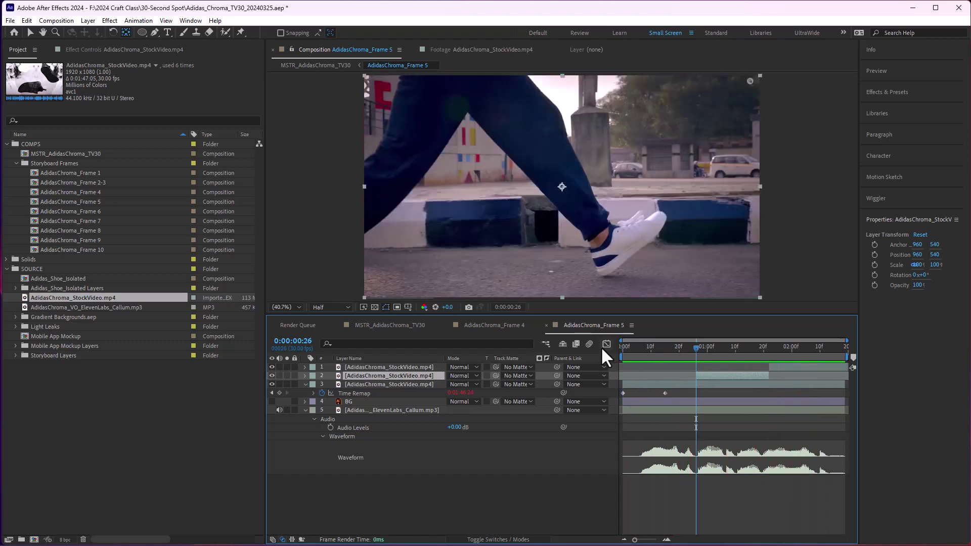